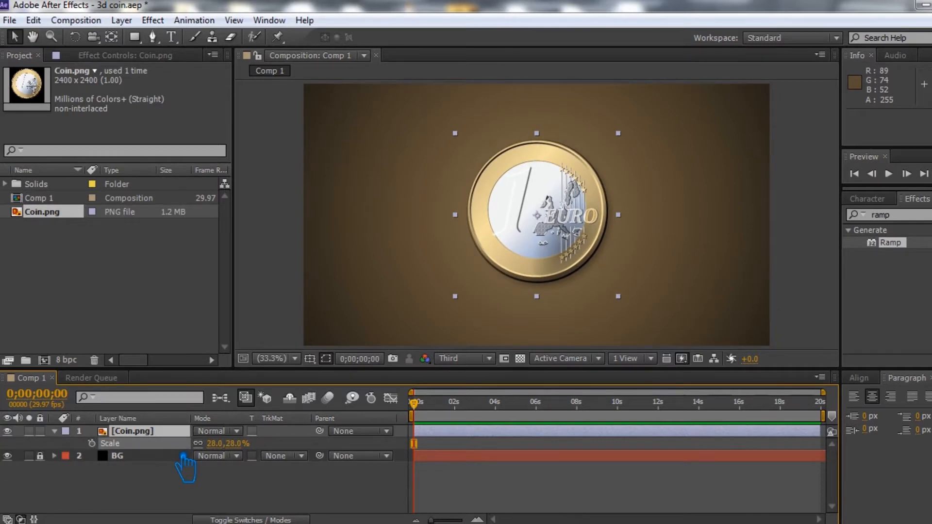
Step: Hide the Coin.png layer's Scale property in the timeline and save the project
click(178, 477)
click(123, 434)
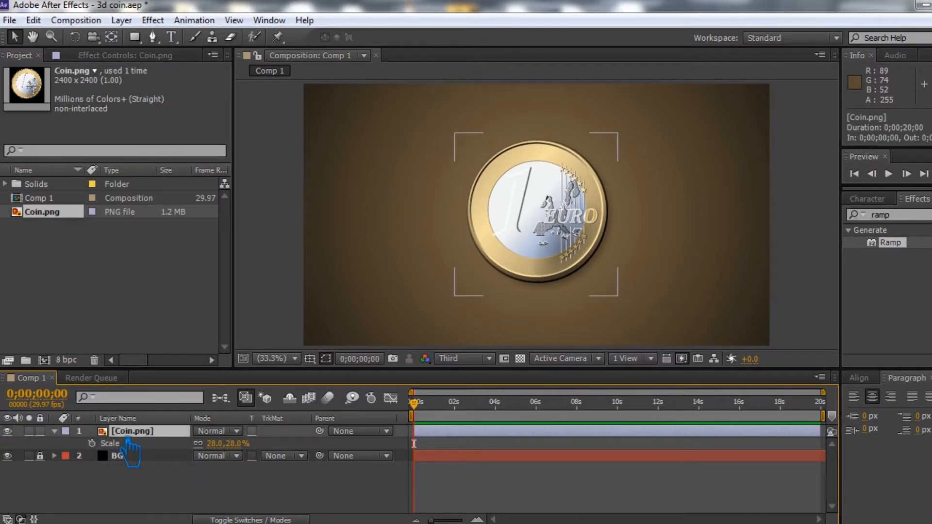
key(s)
click(188, 478)
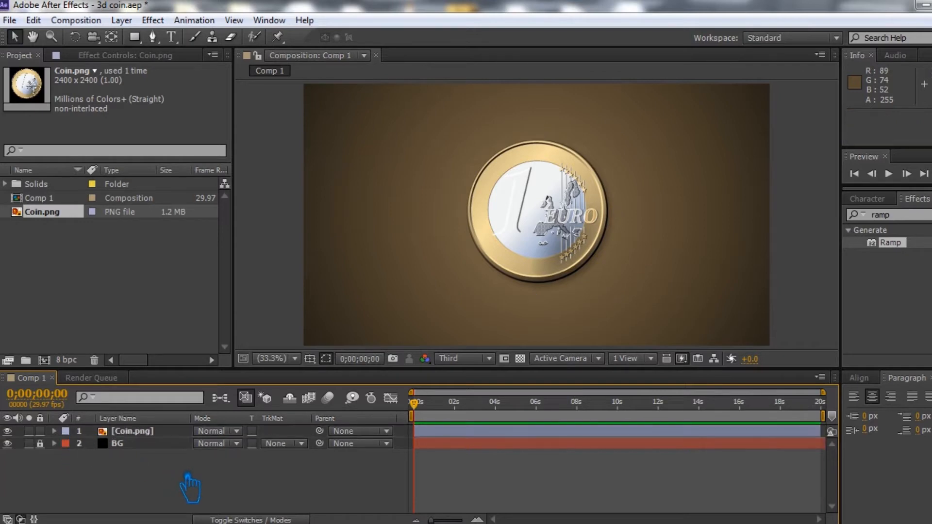
key(ctrl+s)
click(149, 437)
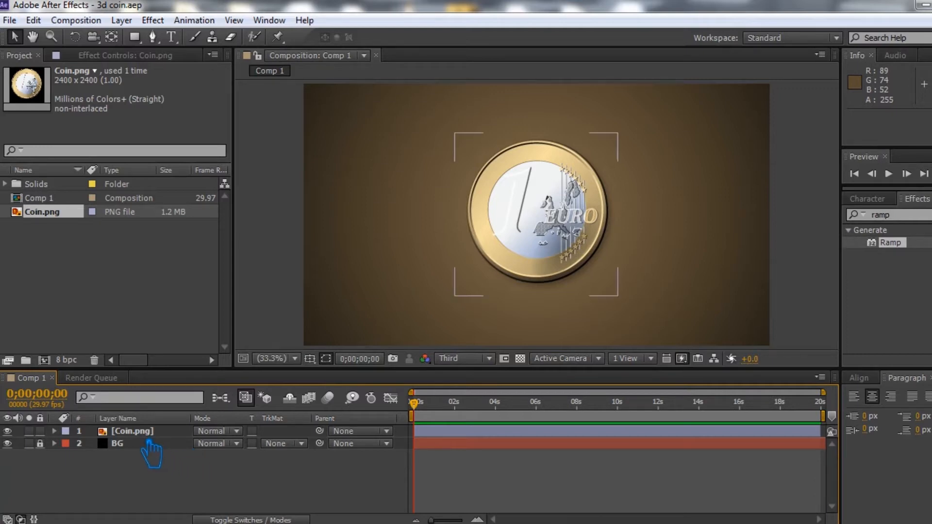
click(148, 438)
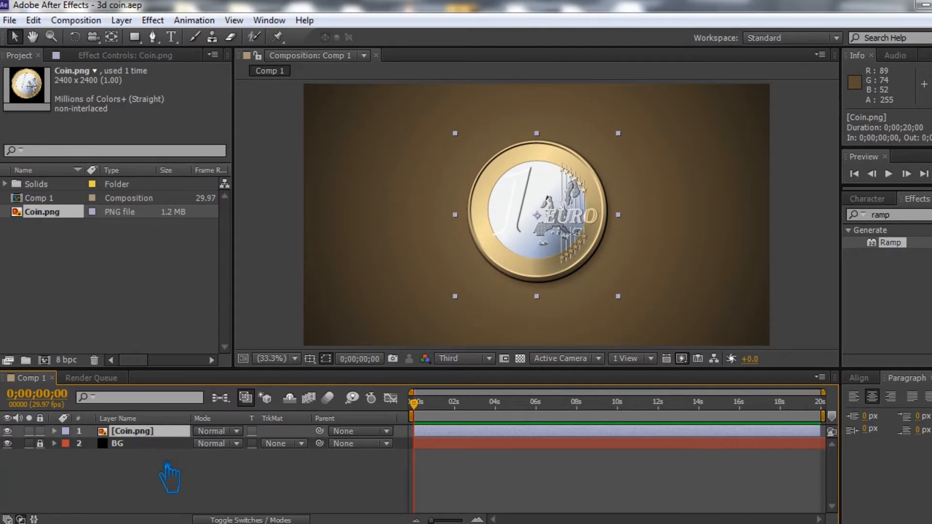
click(183, 467)
right_click(184, 478)
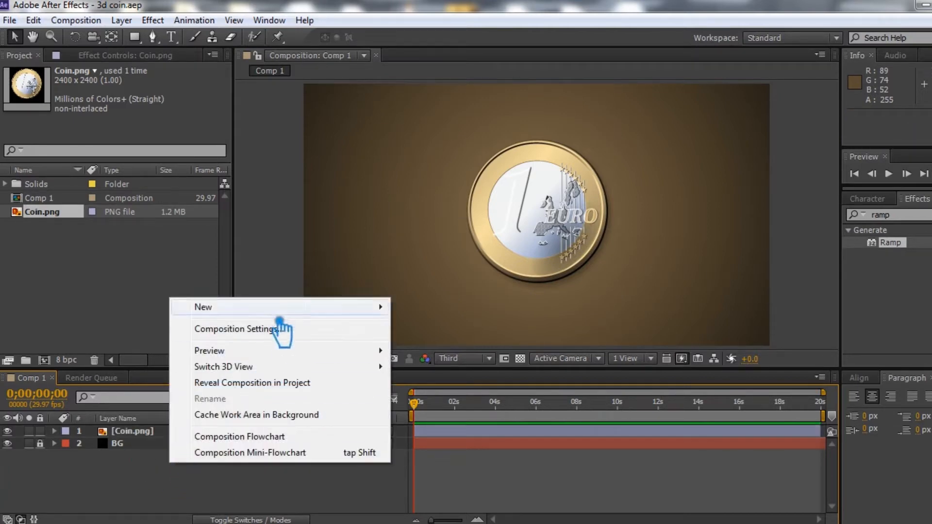
click(163, 480)
Step: Turn the Coin.png layer into a 3D layer and save the project
click(144, 432)
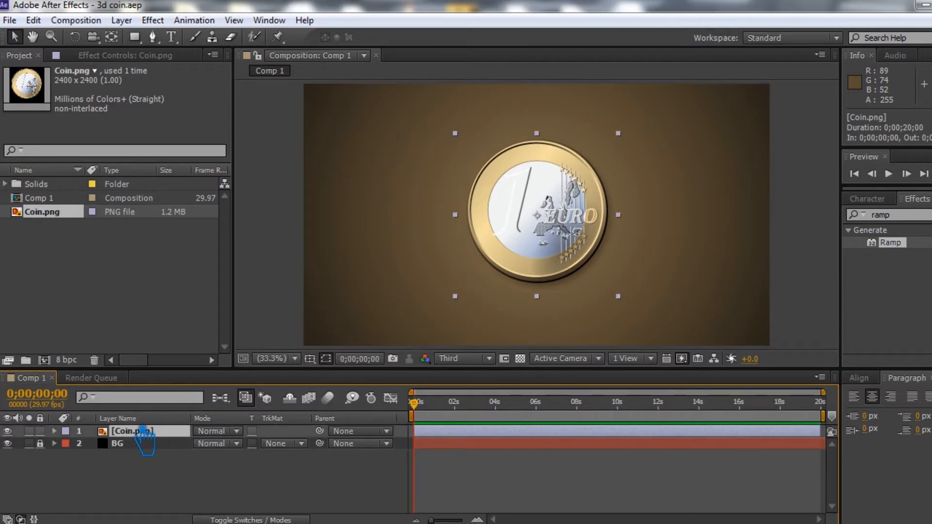
key(F4)
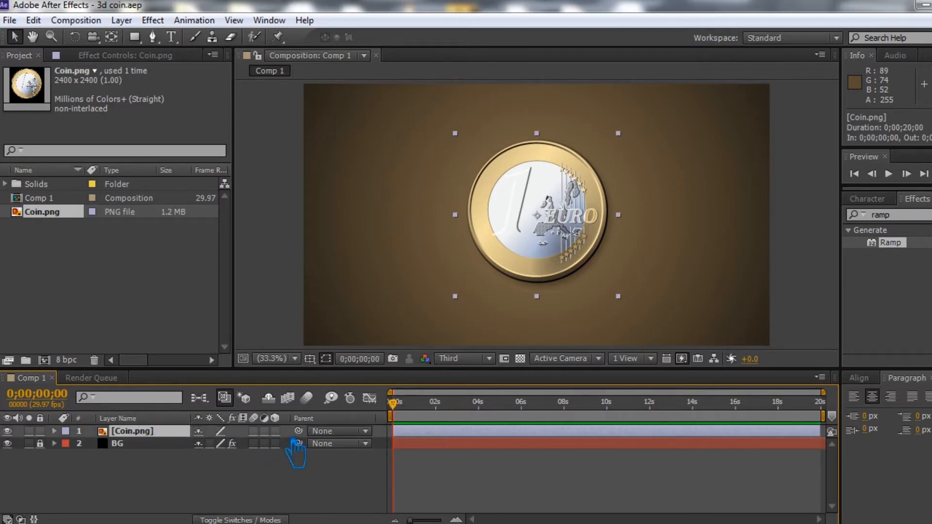
click(275, 431)
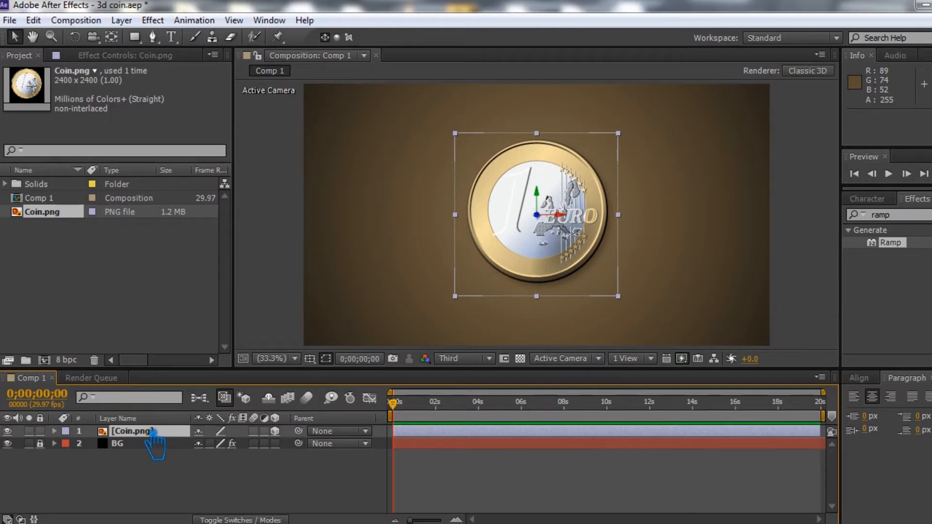
key(ctrl+s)
Step: Add a two-node camera named Camera 1 with the 50mm preset to the composition
click(184, 495)
right_click(209, 474)
mouse_move(304, 320)
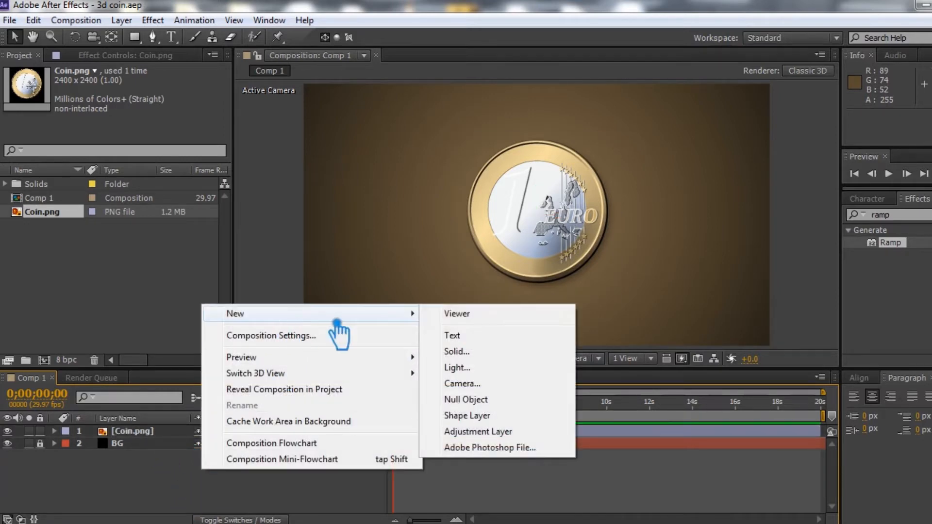
click(485, 384)
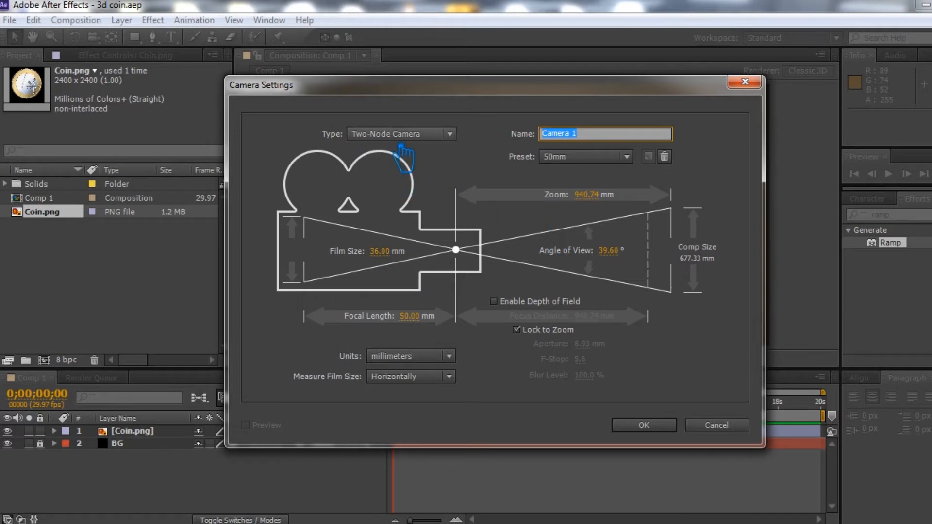
click(646, 426)
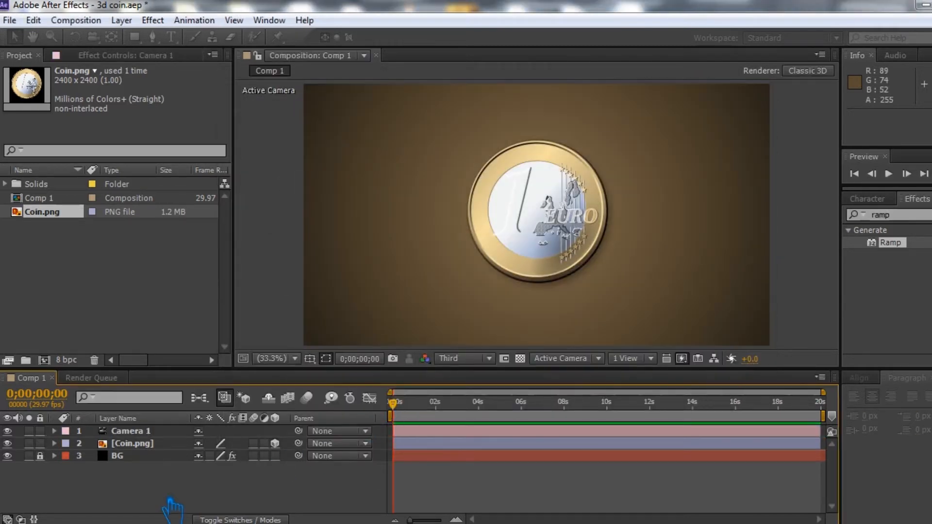
Step: Add a 3D null object to the composition and parent Camera 1 to it
right_click(239, 493)
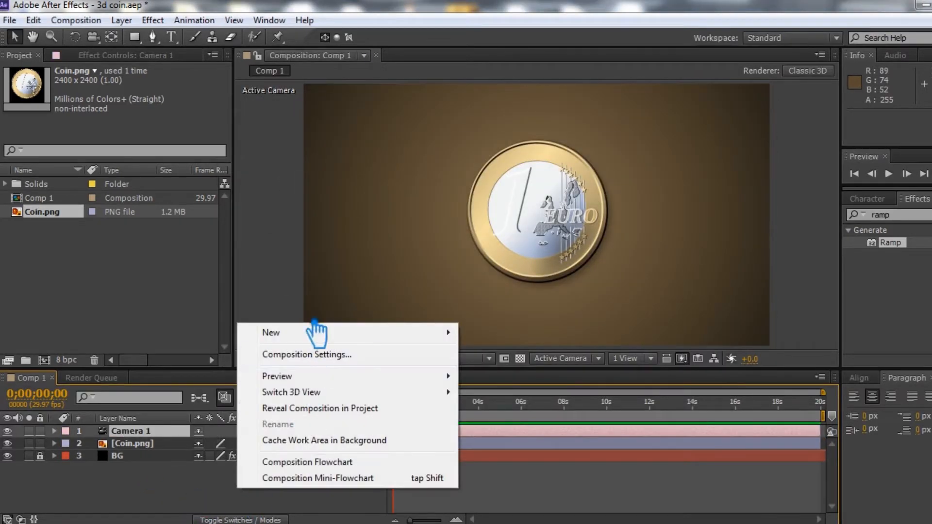
mouse_move(316, 334)
click(516, 416)
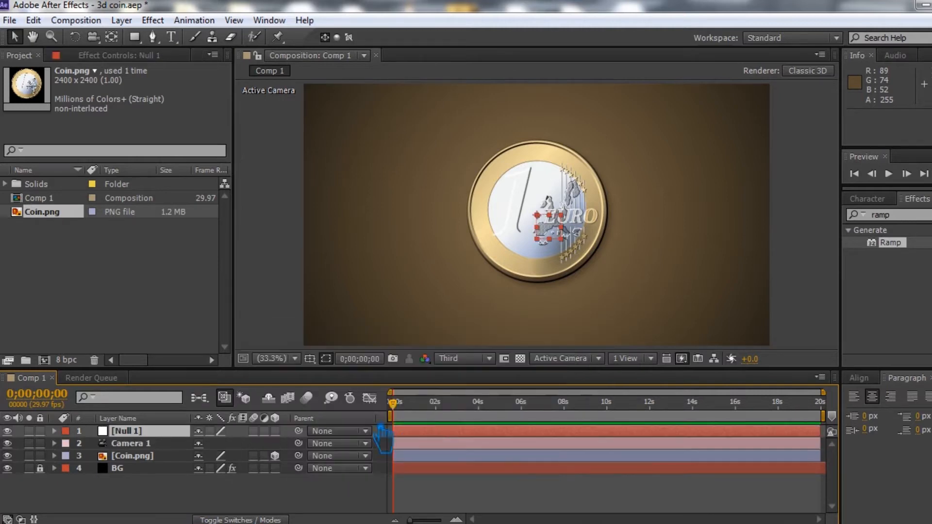
drag(299, 443, 157, 438)
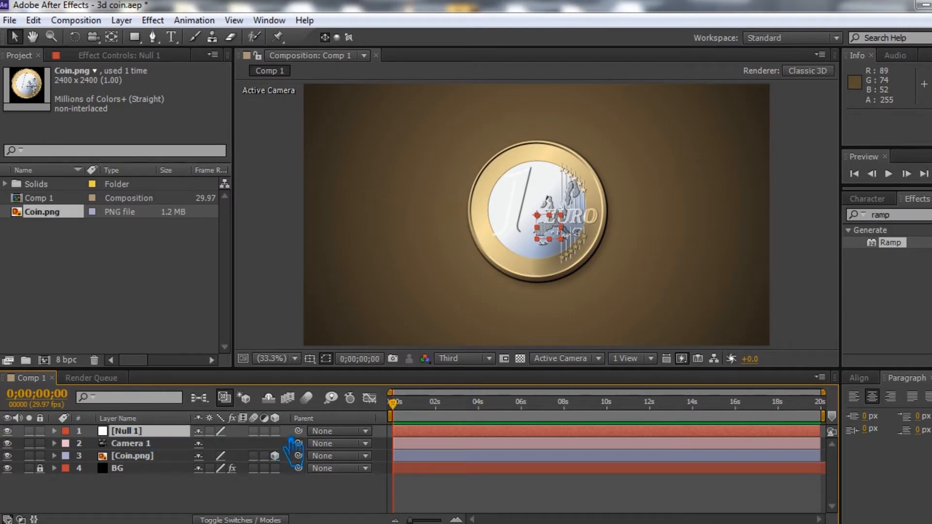
drag(298, 444, 173, 433)
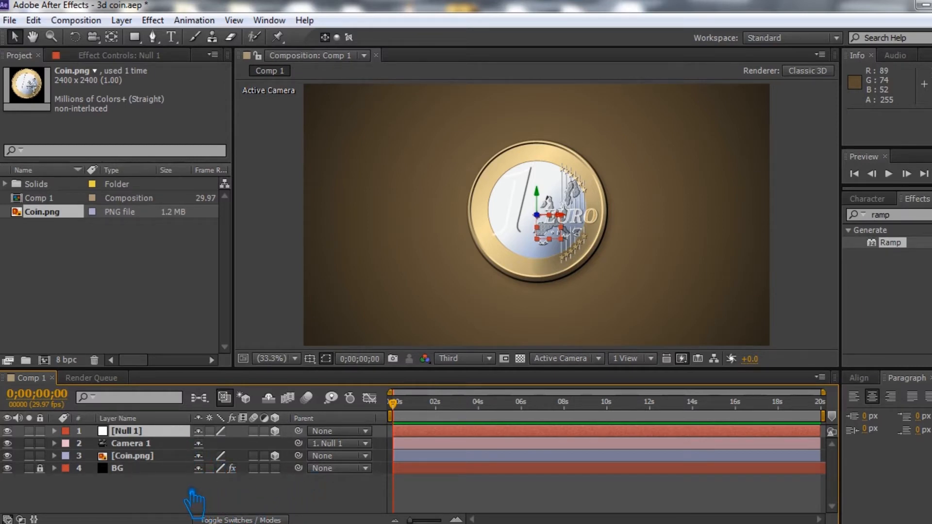
Step: Switch the composition viewer to the 2 Views - Horizontal layout with the Coin.png layer selected
click(150, 456)
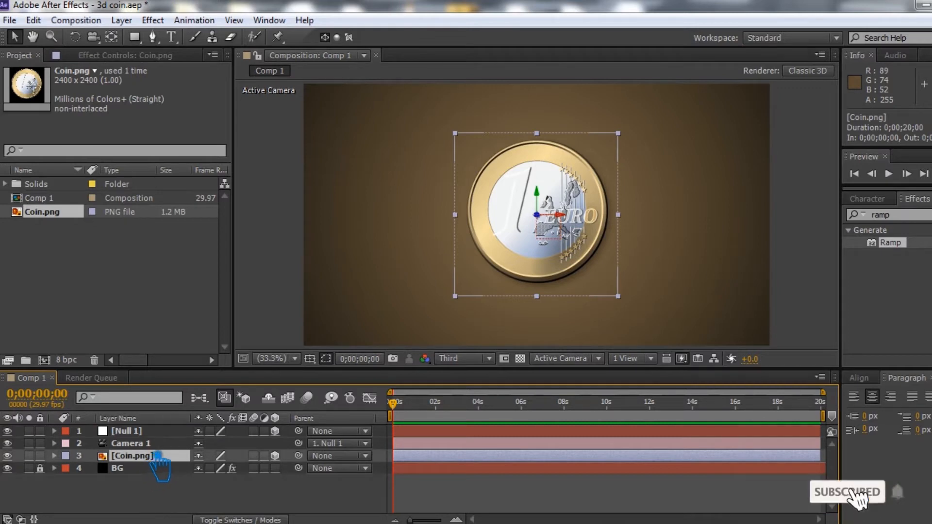
click(648, 359)
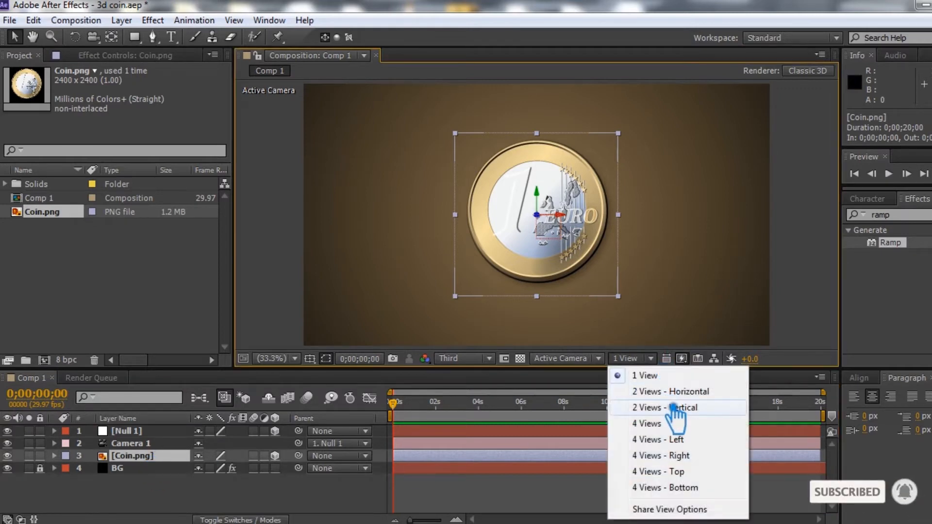
click(670, 391)
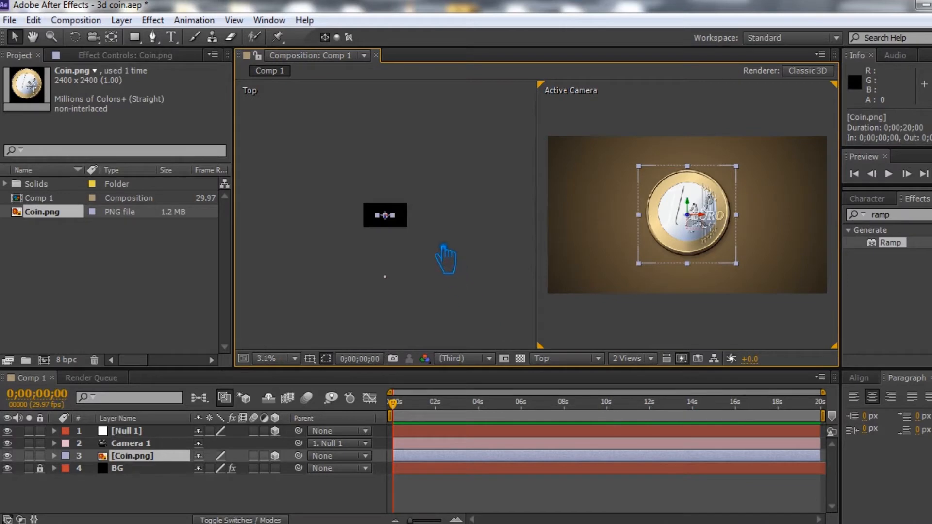
Step: Magnify the Top view to 50% and turn on its transparency grid
click(445, 258)
key(period)
key(period)
key(period)
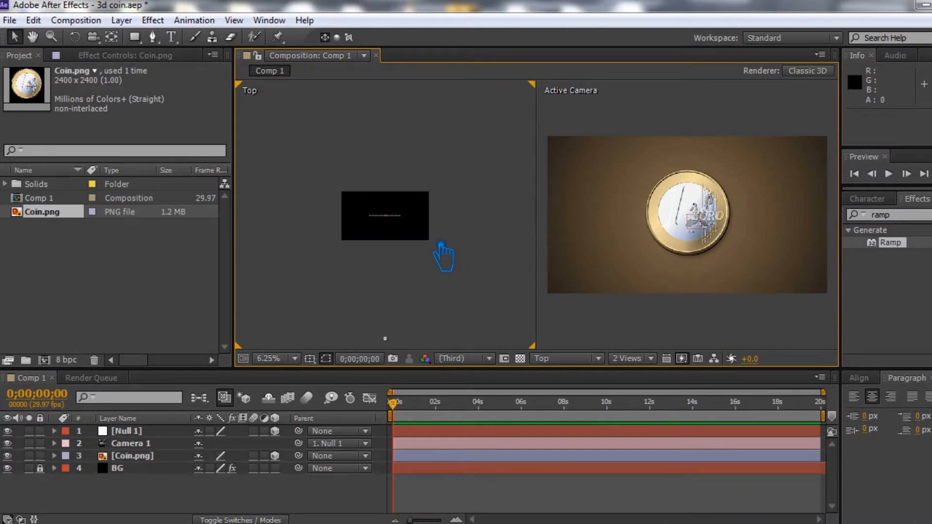
key(comma)
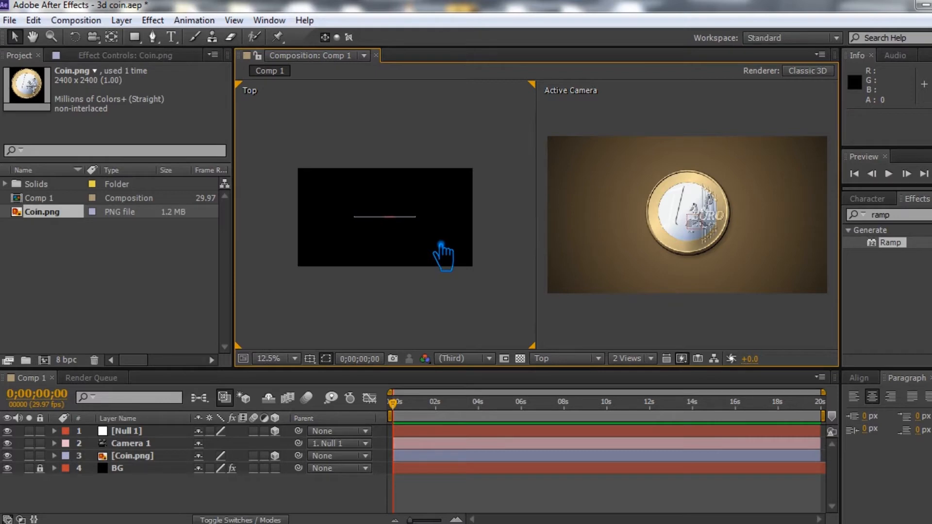
key(period)
key(period)
key(period)
key(period)
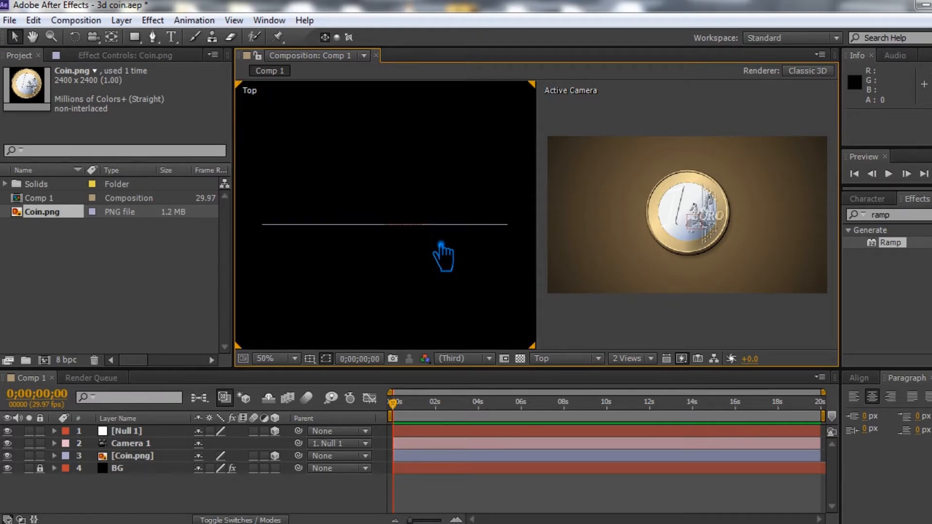
click(520, 358)
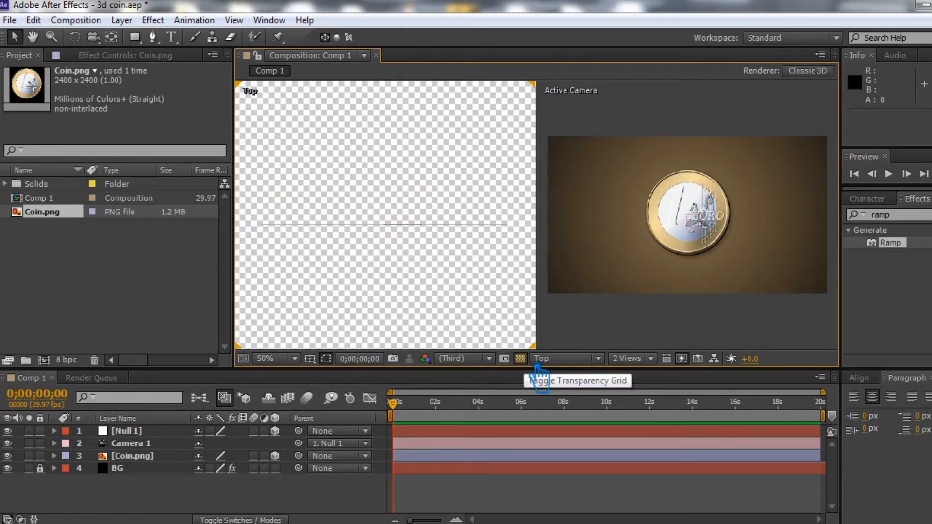
Step: Duplicate the Coin.png layer repeatedly up to 30 layers, nudging each copy 2 pixels further back in Z in the Top view
click(145, 458)
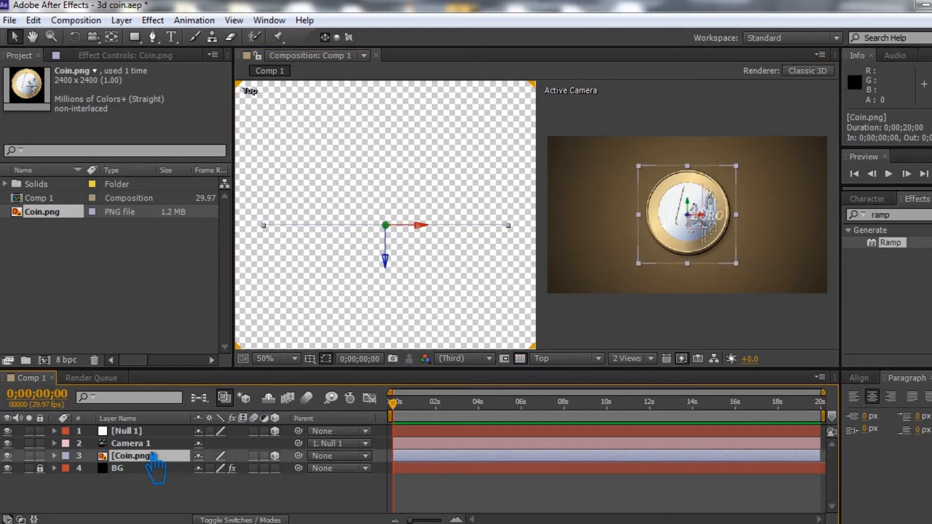
key(ctrl+d)
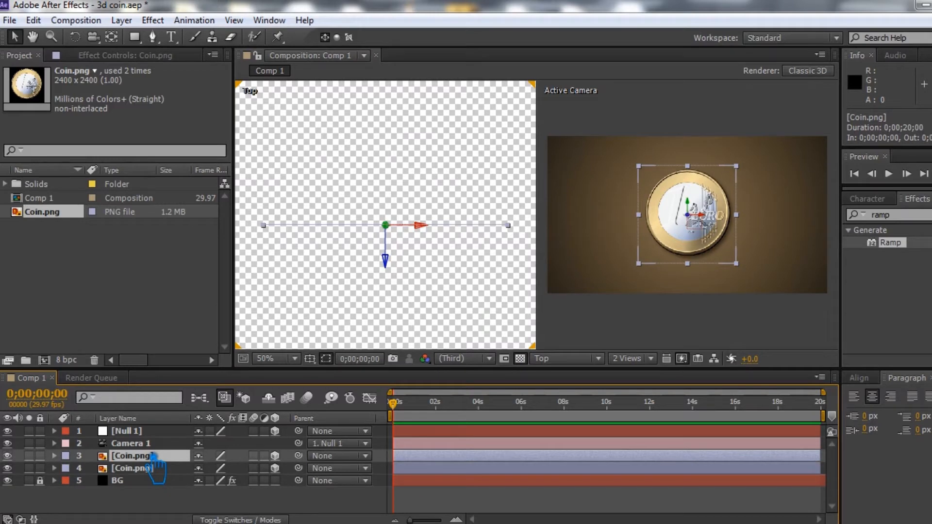
key(Up)
key(ctrl+d)
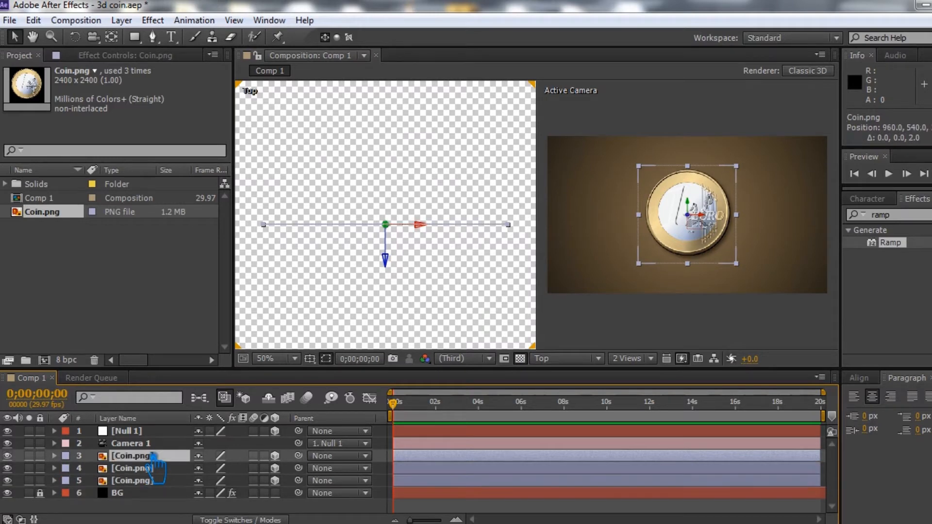
key(Up)
key(ctrl+d)
key(Return)
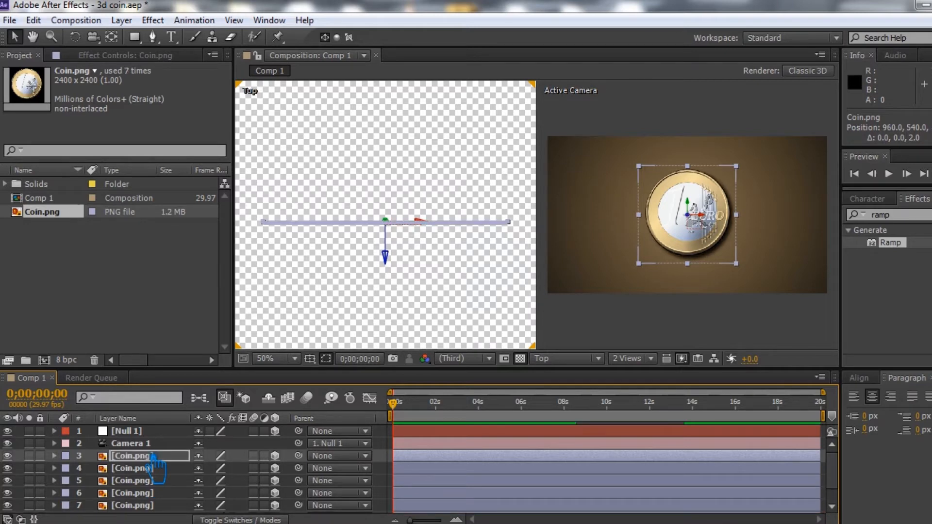
key(ctrl+d)
key(Up)
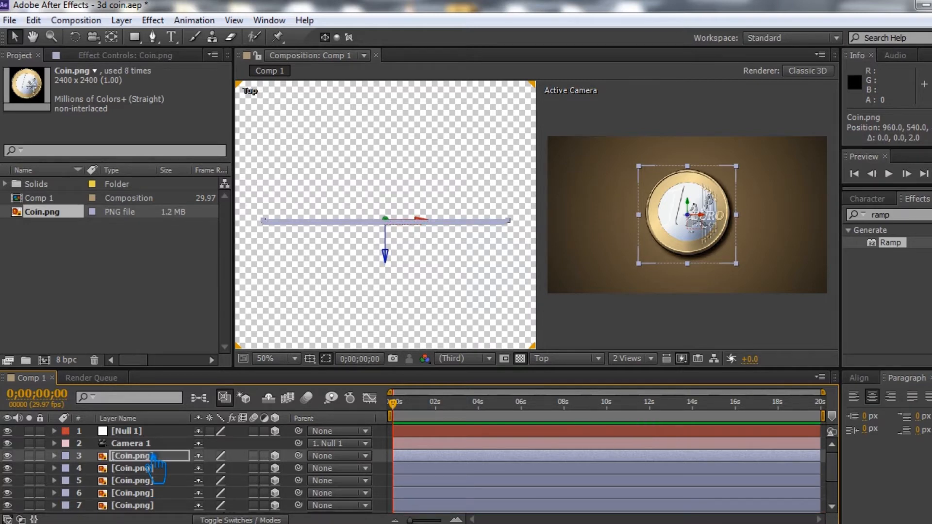
key(ctrl+d)
key(Up)
key(ctrl+d)
key(Up)
key(ctrl+d)
key(Up)
key(ctrl+d)
key(Up)
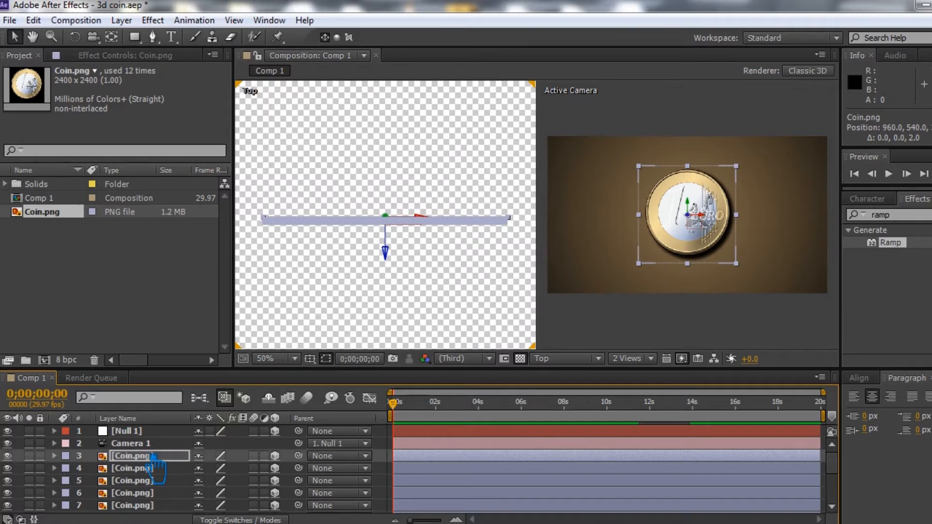
key(ctrl+d)
key(Up)
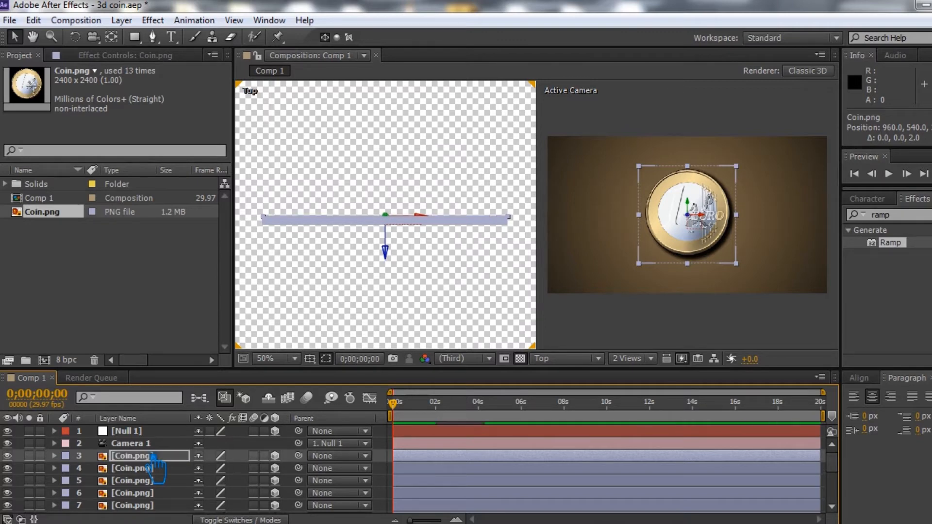
key(ctrl+d)
key(Up)
key(Up)
key(ctrl+d)
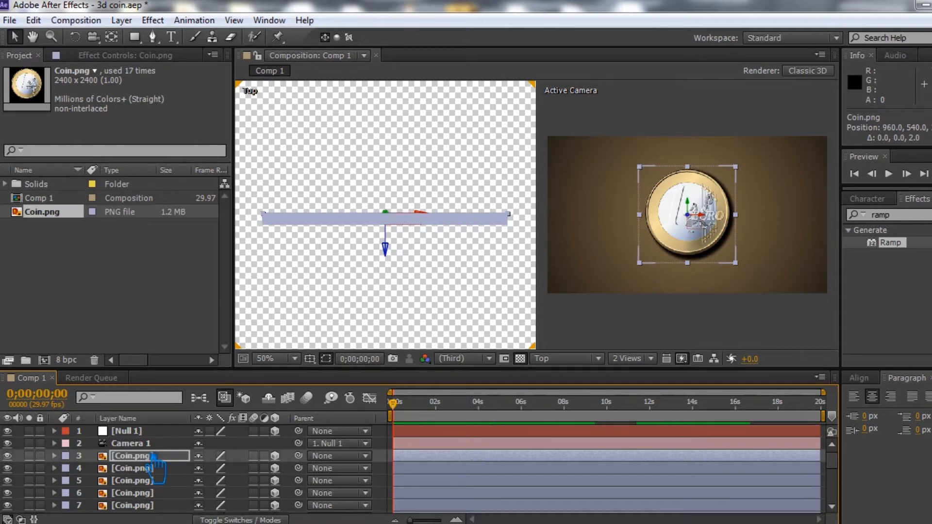
key(ctrl+d)
key(ctrl+d)
key(ctrl+d)
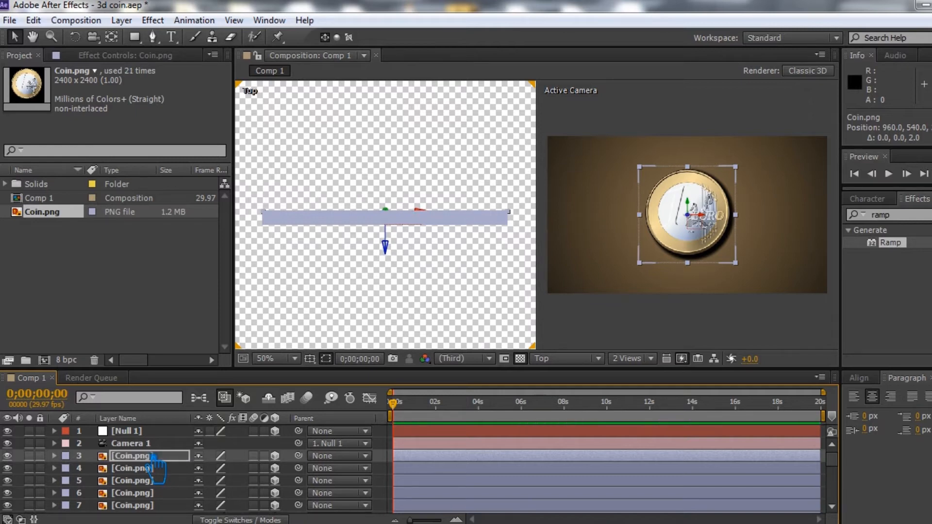
key(ctrl+d)
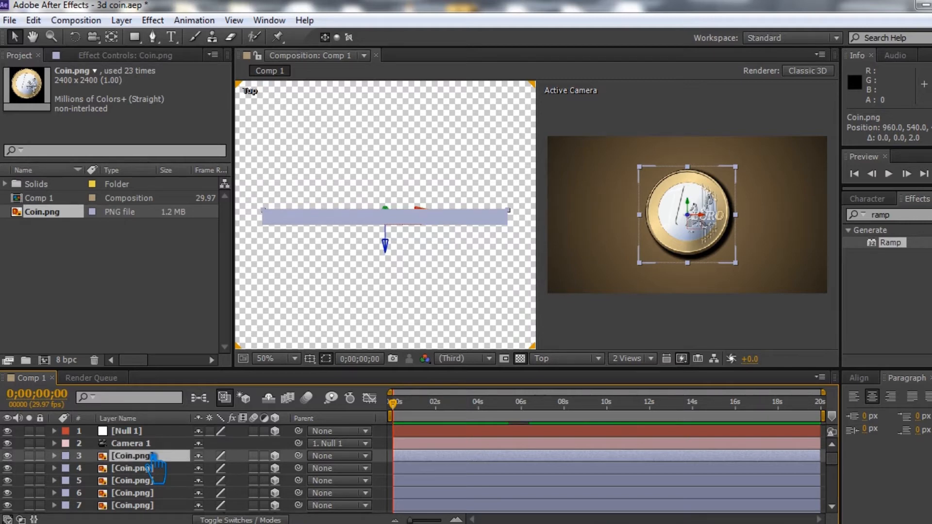
key(ctrl+d)
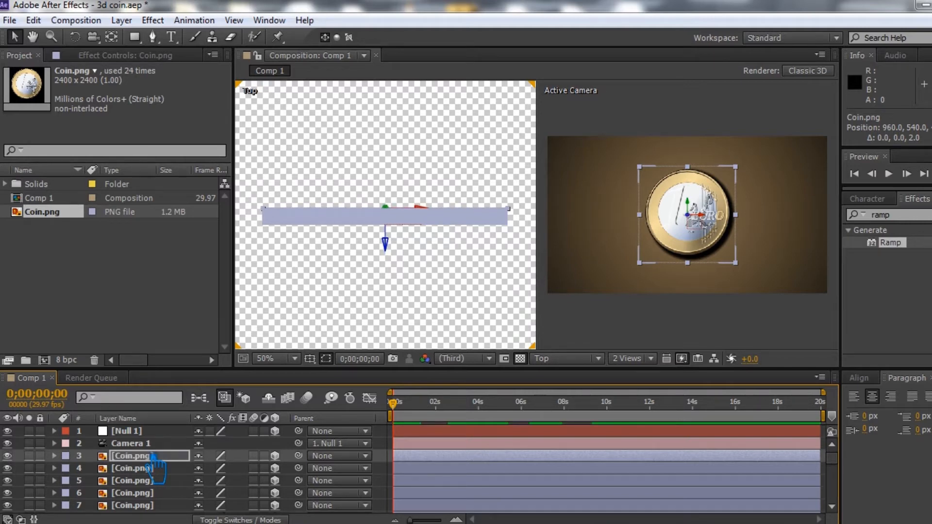
key(ctrl+d)
key(ctrl+d)
key(ctrl+d)
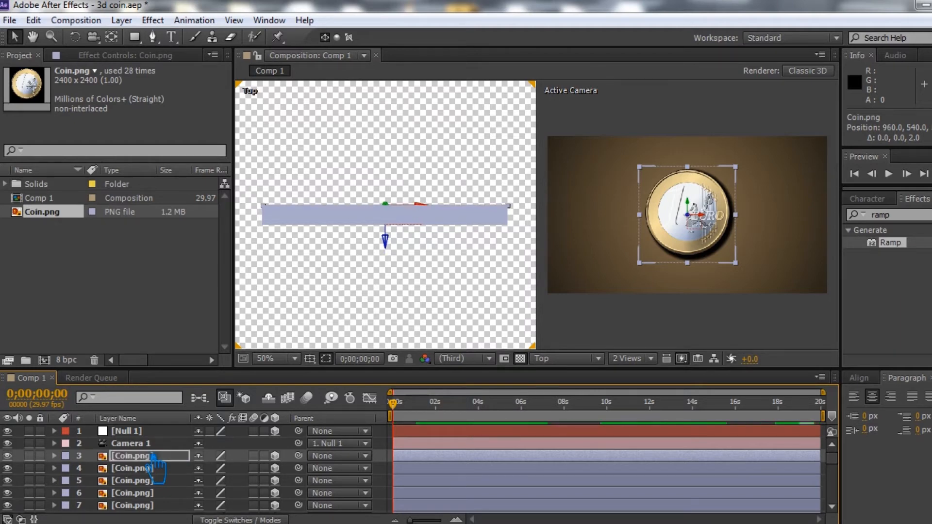
key(ctrl+d)
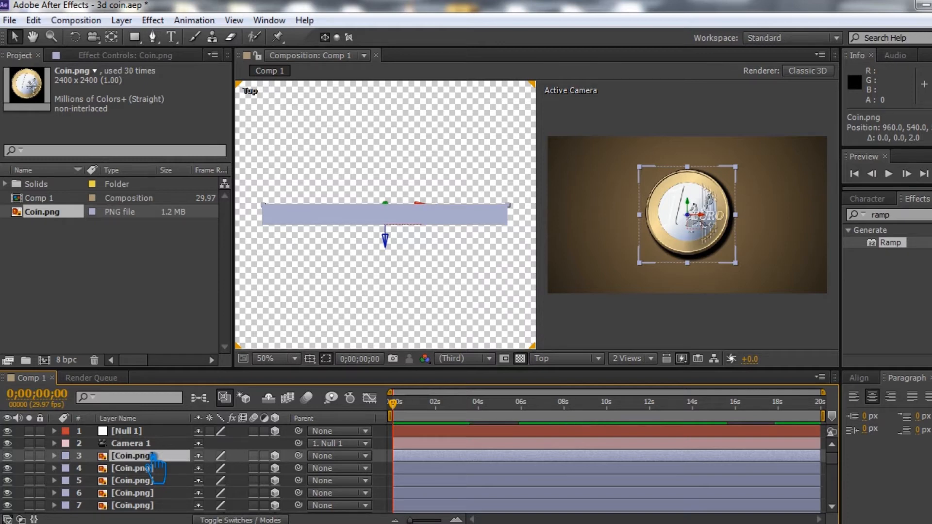
Step: Duplicate the Coin.png layer repeatedly up to 48 layers, nudging each copy 2 pixels further back in Z in the Top view
key(ctrl+d)
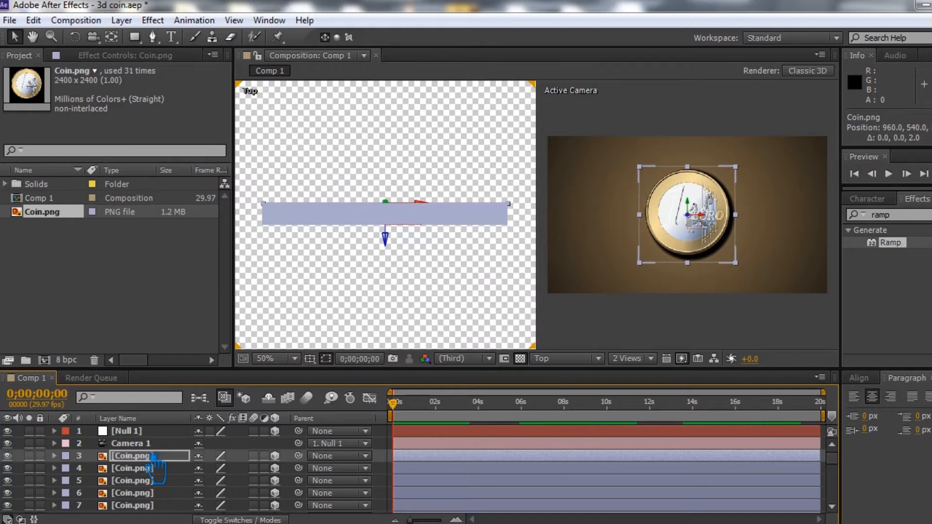
key(ctrl+d)
key(ctrl+d)
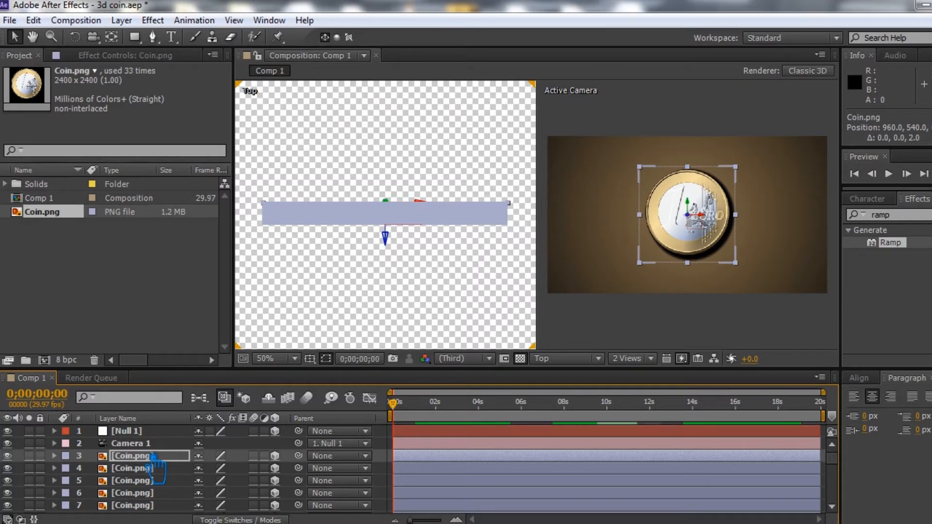
key(ctrl+d)
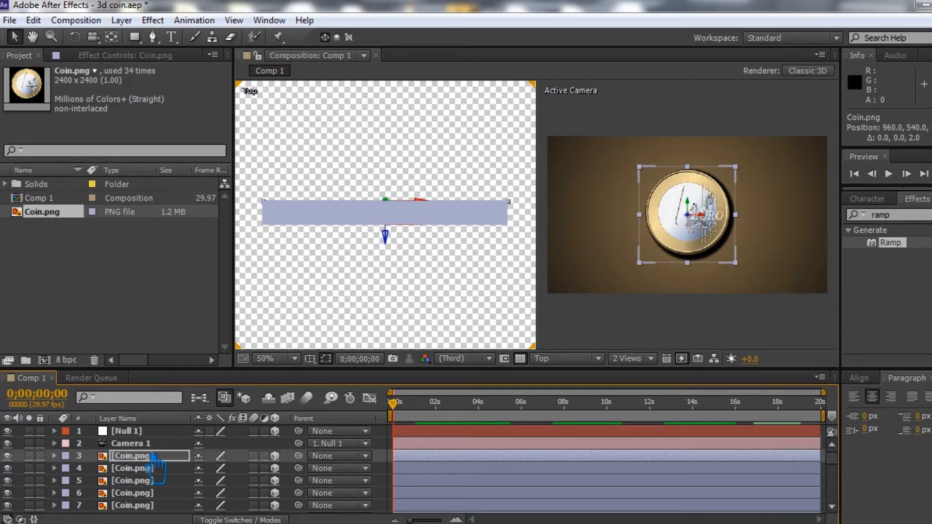
key(ctrl+d)
key(ctrl+d)
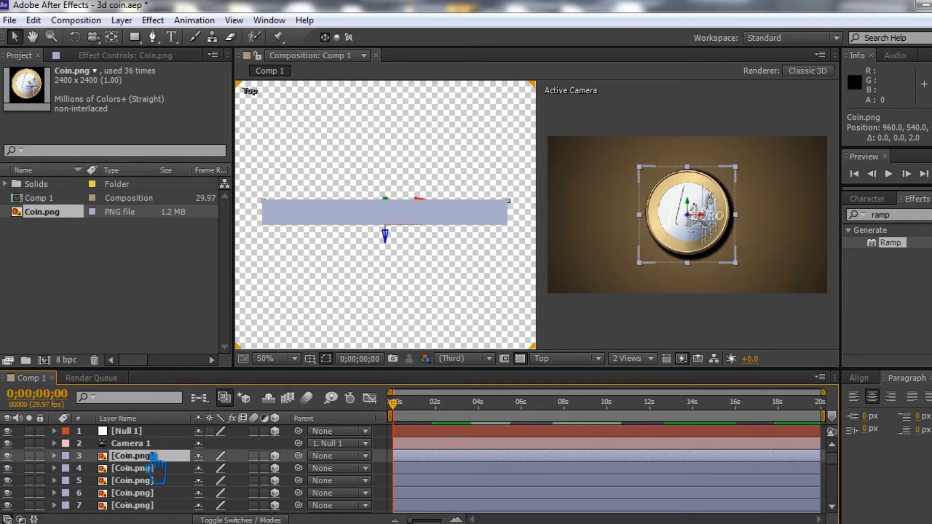
key(ctrl+d)
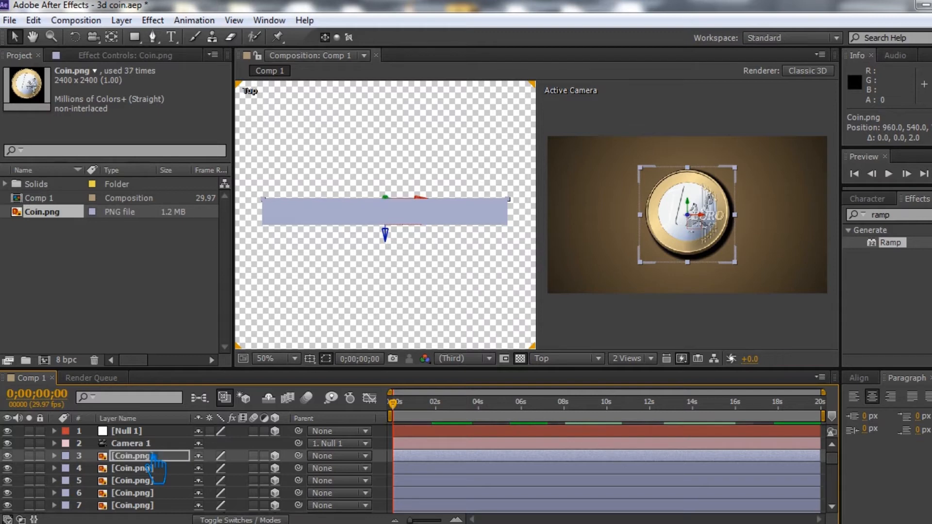
key(ctrl+d)
key(ctrl+d)
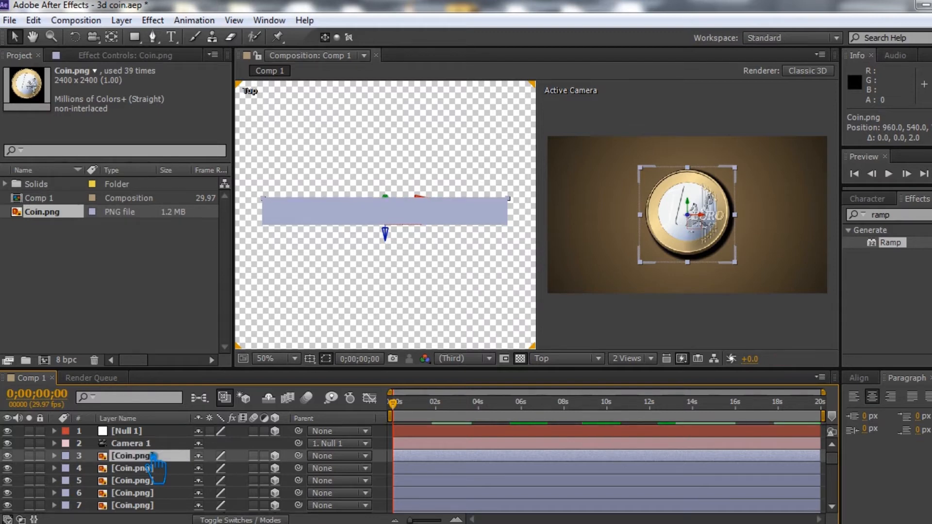
key(ctrl+d)
key(ctrl+d)
key(Up)
key(ctrl+d)
key(Up)
key(ctrl+d)
key(Up)
key(ctrl+d)
key(Up)
key(ctrl+d)
key(Up)
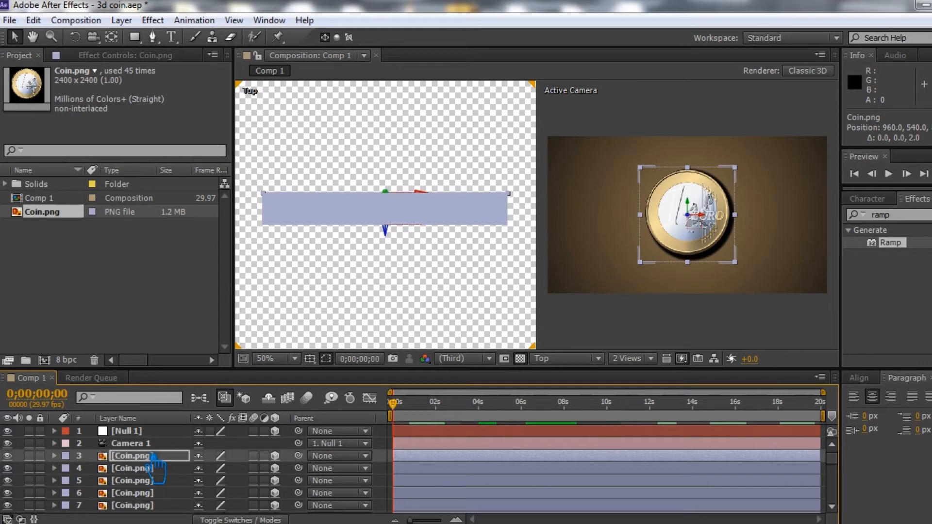
key(ctrl+d)
key(Up)
key(ctrl+d)
key(Up)
key(ctrl+d)
Step: Undo the latest Coin.png duplication and position change, keeping the topmost Coin.png layer selected
key(ctrl+Up)
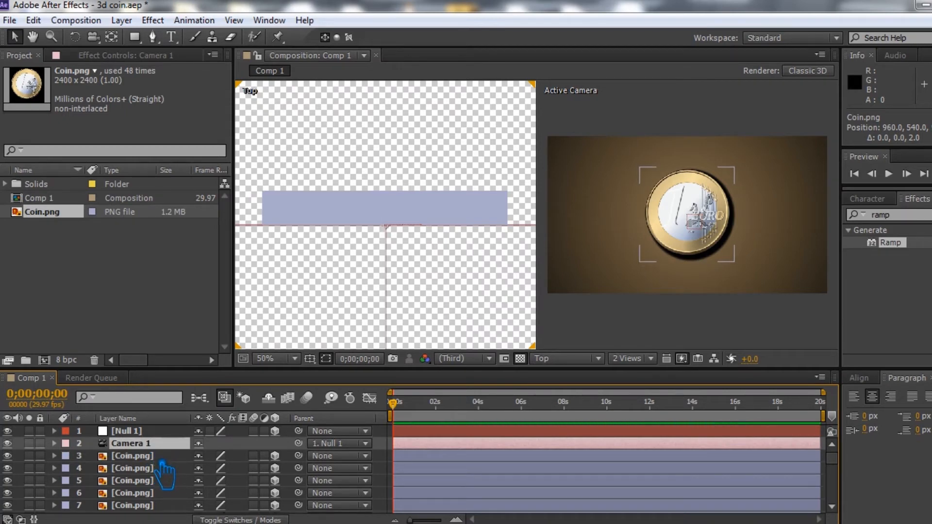
key(ctrl+z)
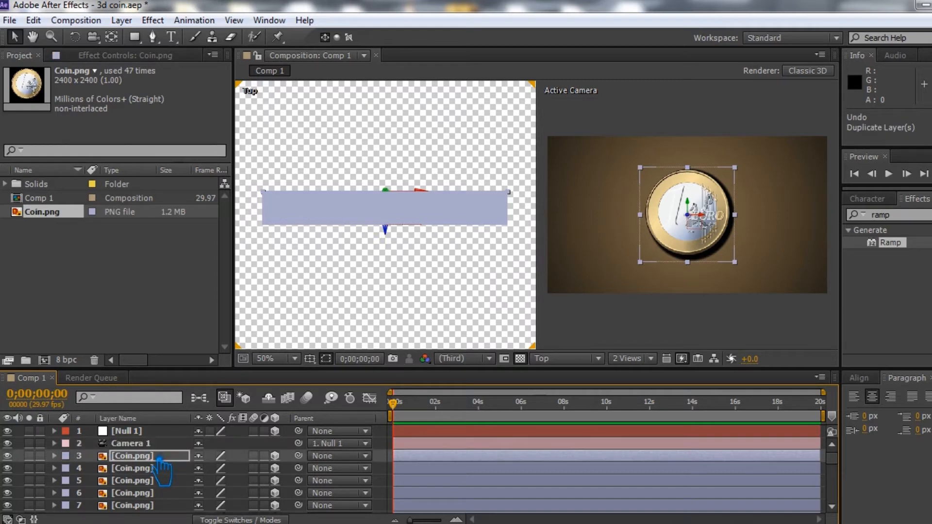
click(160, 457)
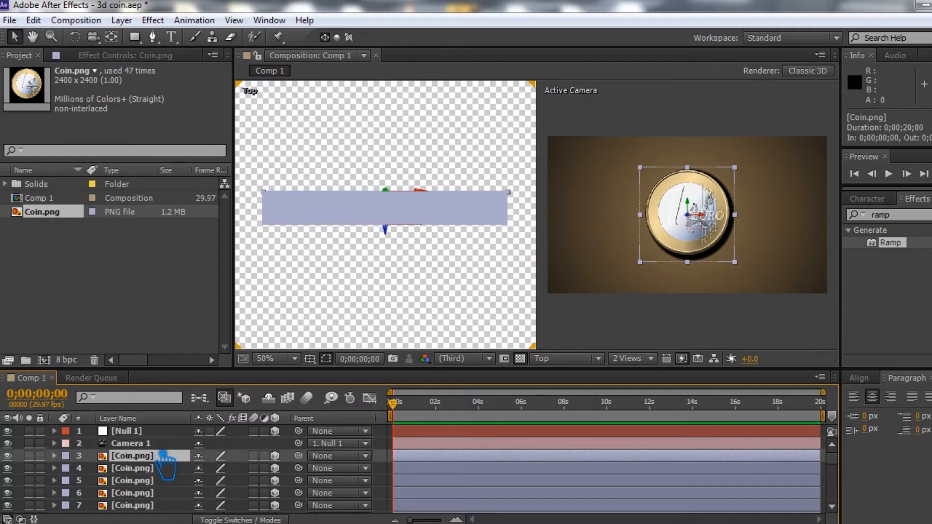
key(ctrl+z)
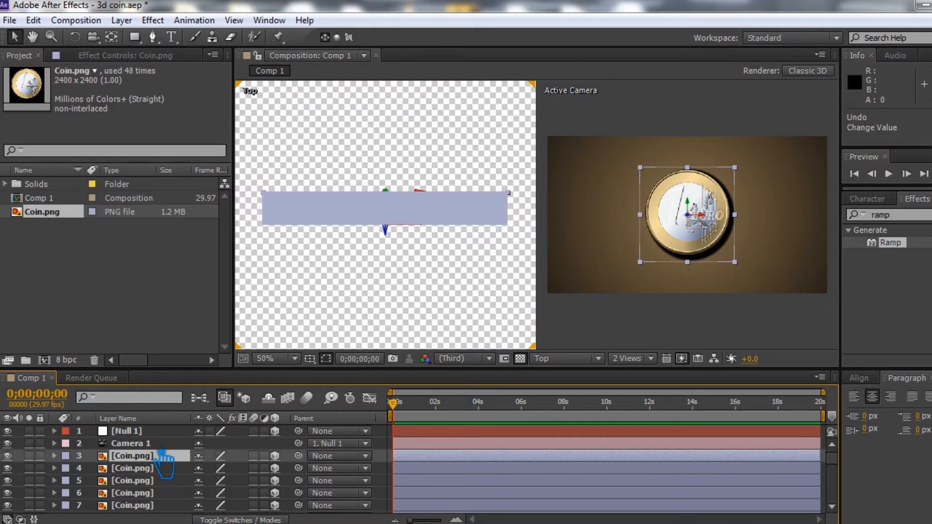
Step: Continue duplicating the topmost Coin.png layer up to 65 layers, nudging each copy 2 pixels further back in Z
key(Up)
key(ctrl+d)
key(Up)
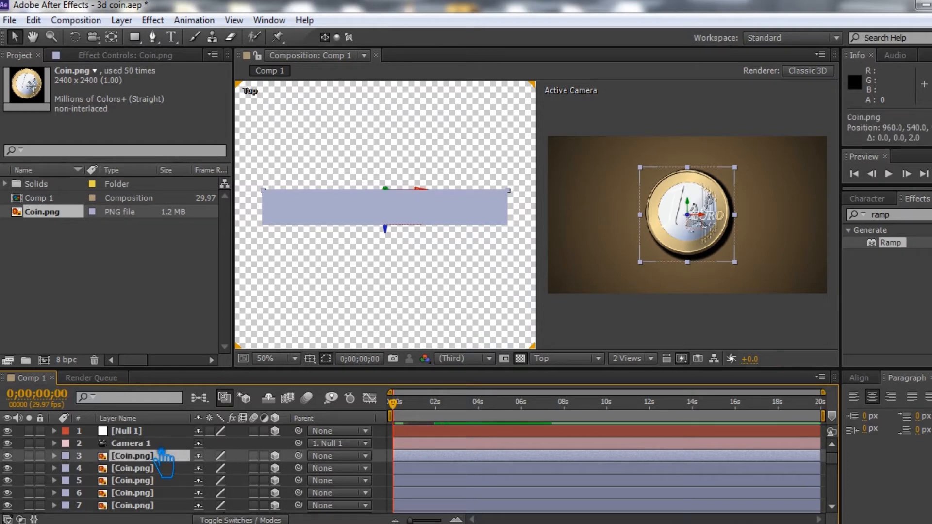
key(ctrl+d)
key(Up)
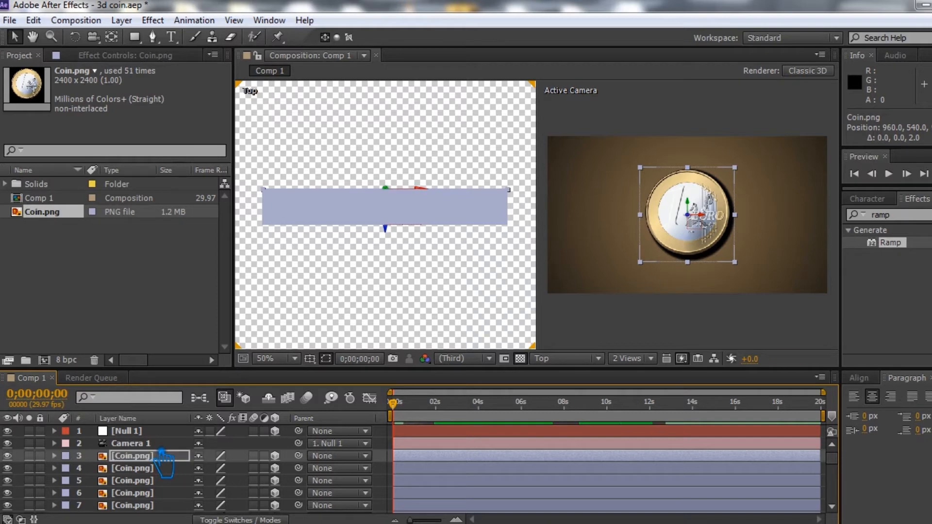
key(ctrl+d)
key(Up)
key(ctrl+d)
key(Up)
key(ctrl+d)
key(Up)
key(ctrl+d)
key(Up)
key(ctrl+d)
key(Up)
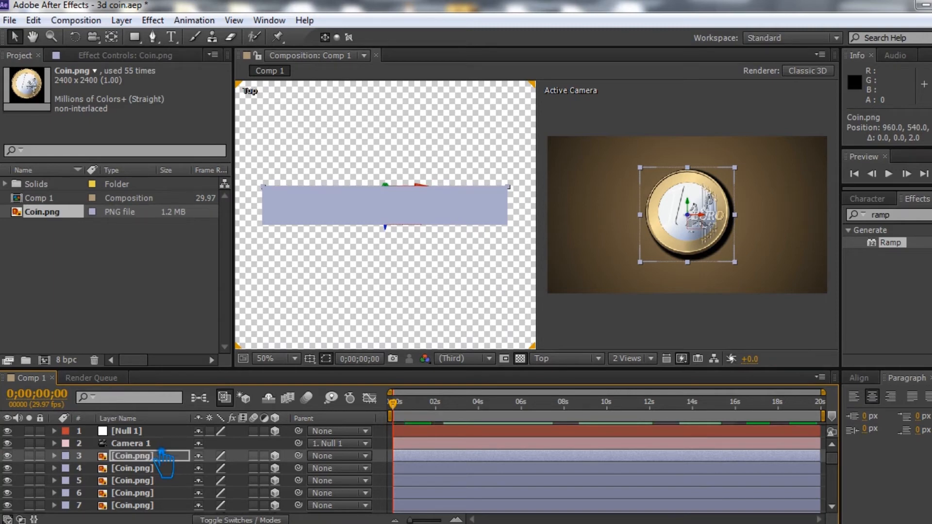
key(ctrl+d)
key(Up)
key(ctrl+d)
key(Up)
key(ctrl+d)
key(Up)
key(ctrl+d)
key(Up)
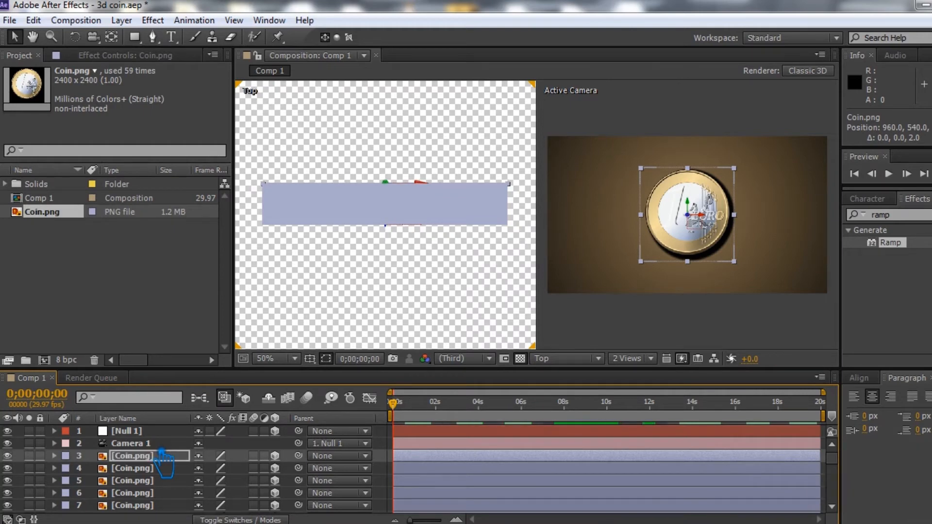
key(ctrl+d)
key(Up)
key(ctrl+d)
key(Up)
key(ctrl+d)
key(Up)
key(ctrl+d)
key(Up)
key(ctrl+d)
key(Up)
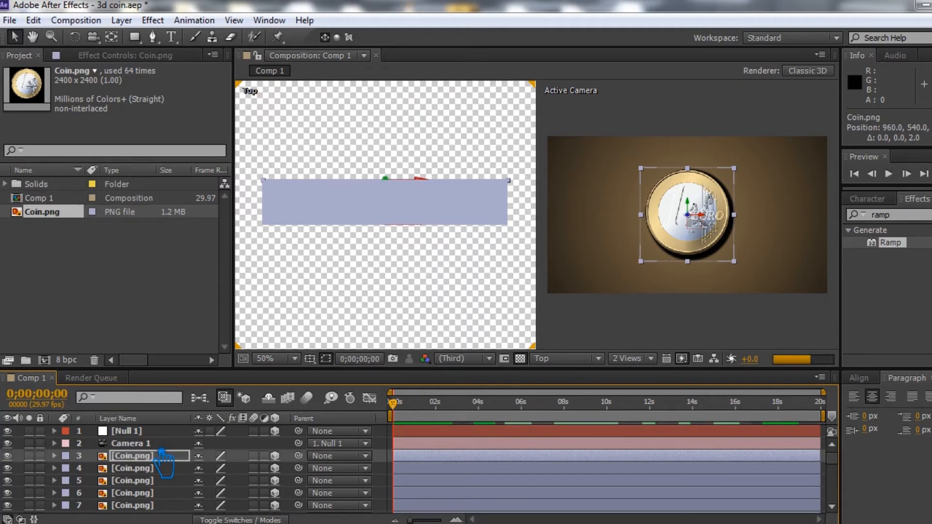
key(ctrl+d)
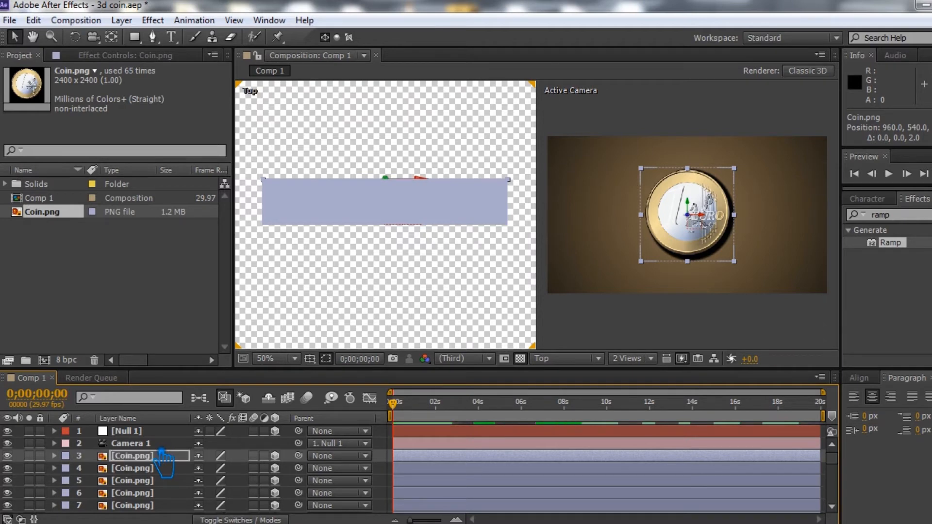
click(161, 457)
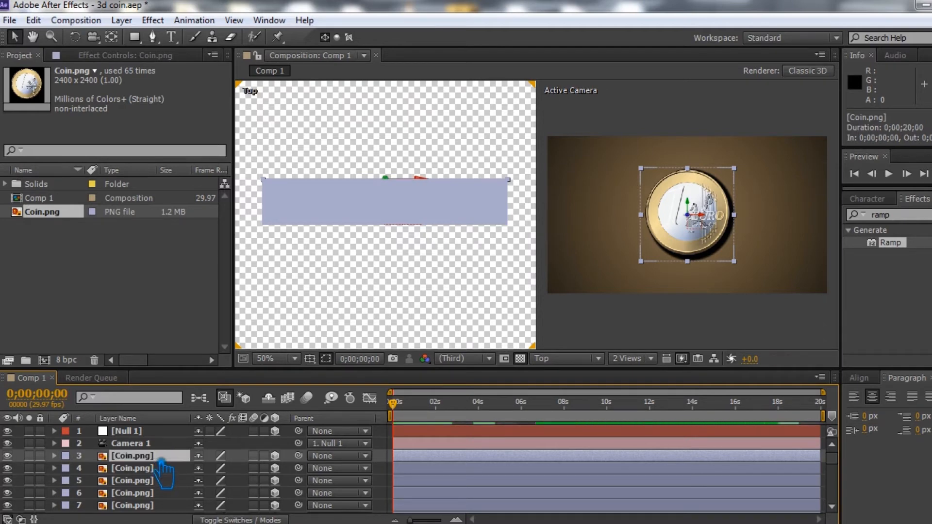
Step: Select the Null 1 layer and switch the composition viewer to the 1 View layout
click(145, 432)
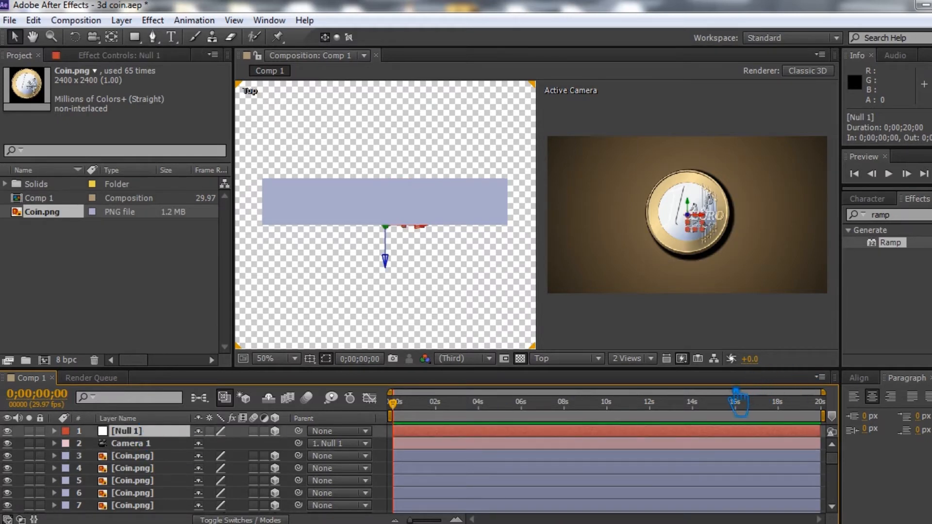
click(636, 358)
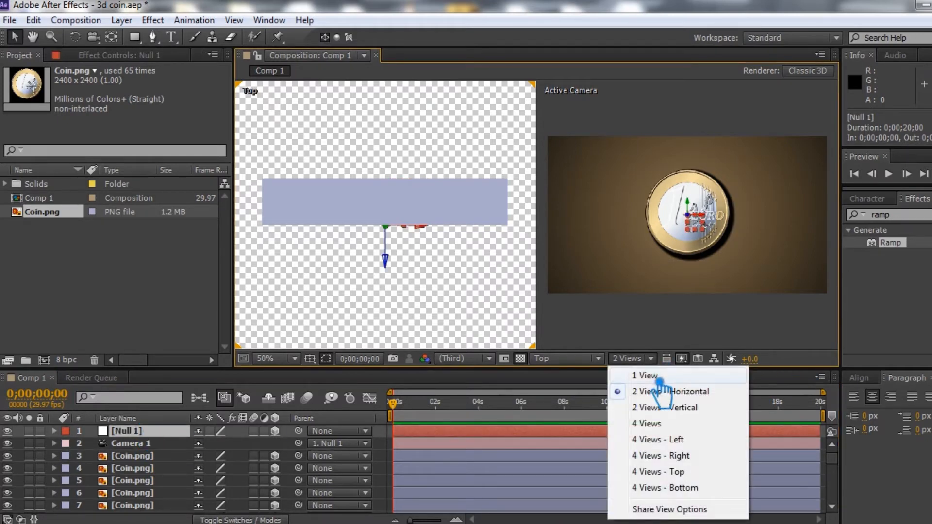
click(649, 375)
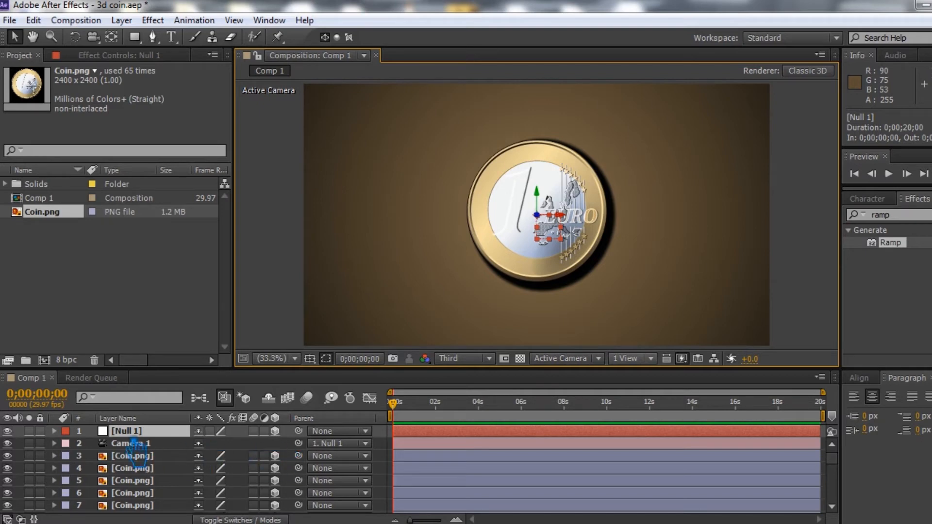
Step: Reveal Null 1's Transform properties and start X Rotation keyframing at 0;00;00;00 with 0°
click(54, 431)
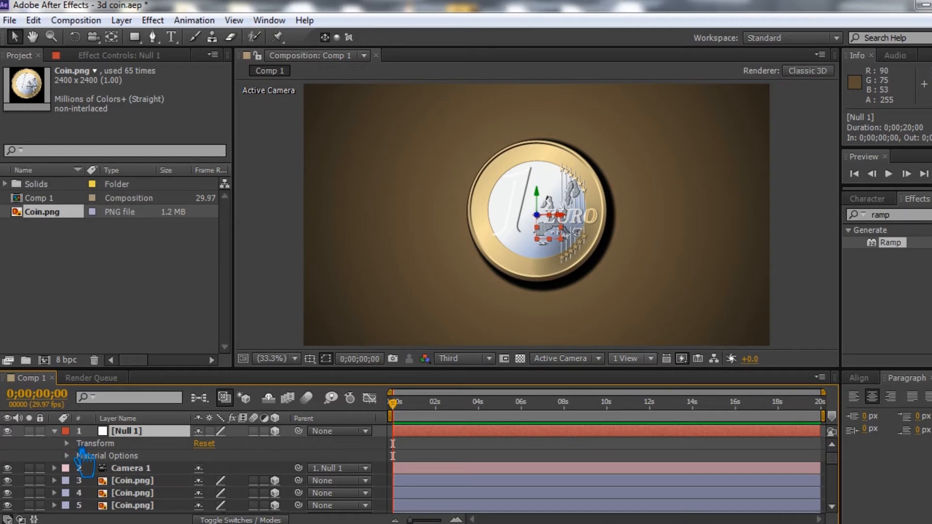
click(67, 443)
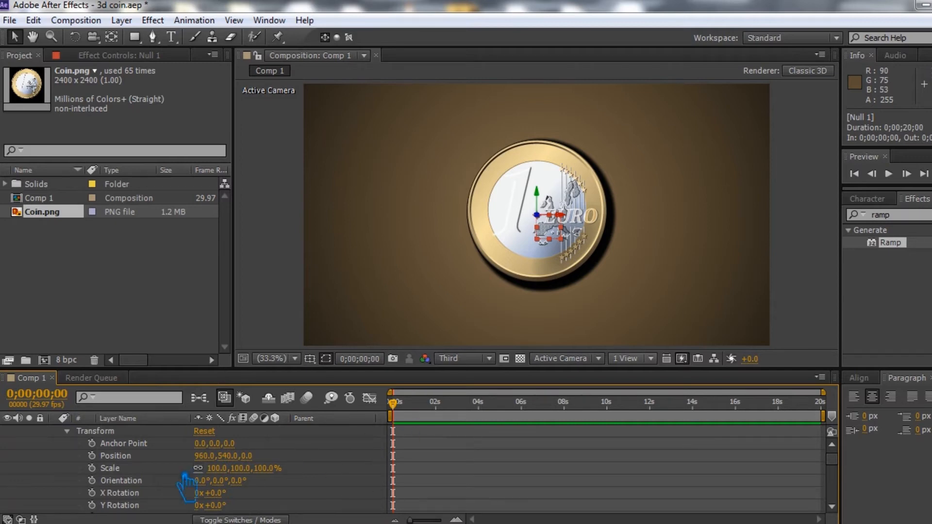
click(91, 493)
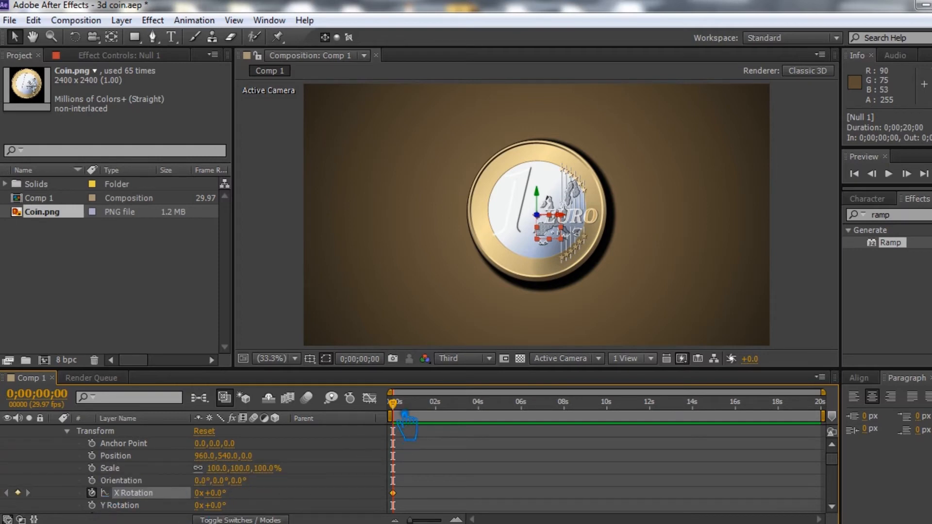
Step: Keyframe Null 1's X Rotation to 360° at 0;00;04;26
drag(404, 414, 518, 422)
key(equal)
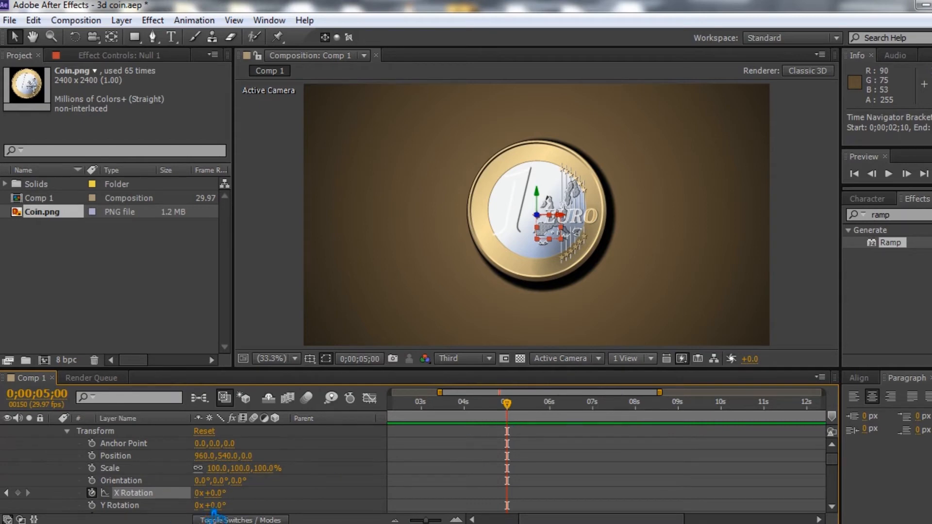
drag(524, 419, 517, 420)
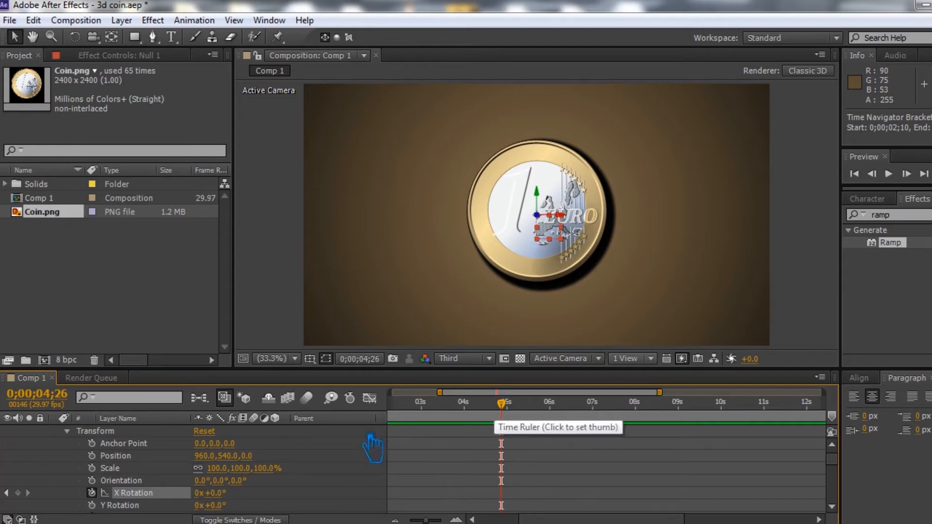
click(224, 493)
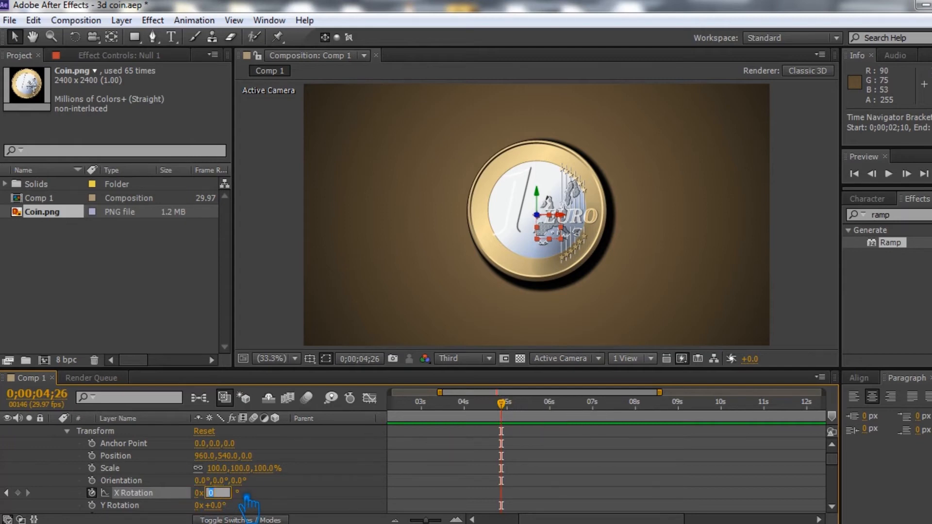
text(360)
key(Return)
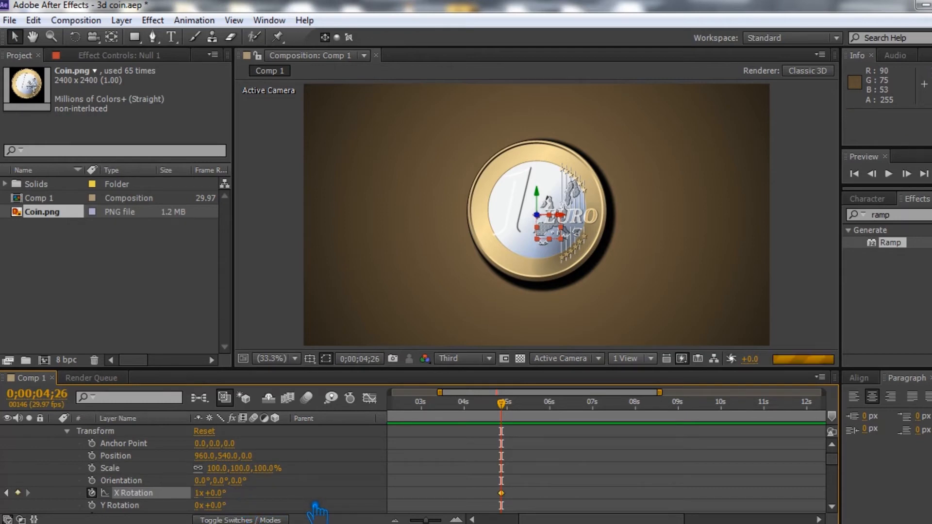
Step: Add an X Rotation keyframe with the unchanged value to Null 1 at 0;00;05;03
drag(513, 409, 525, 412)
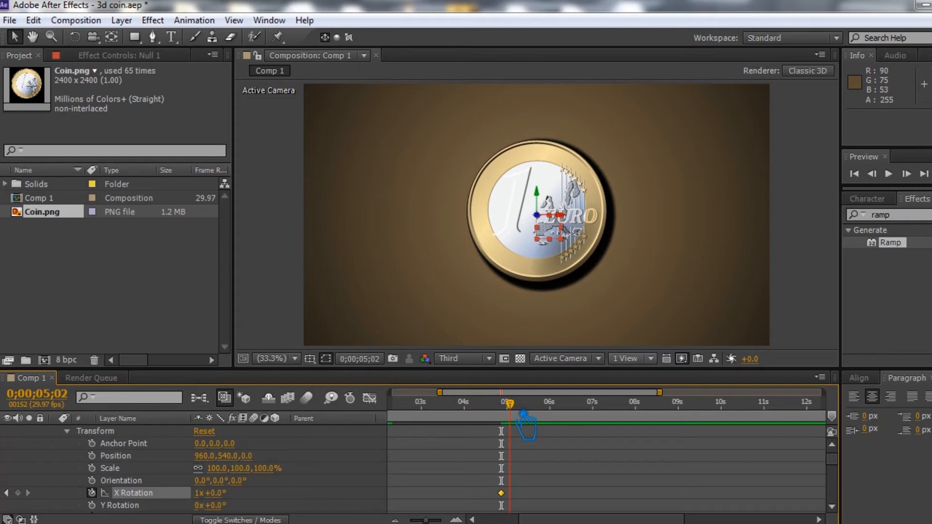
drag(523, 415, 525, 415)
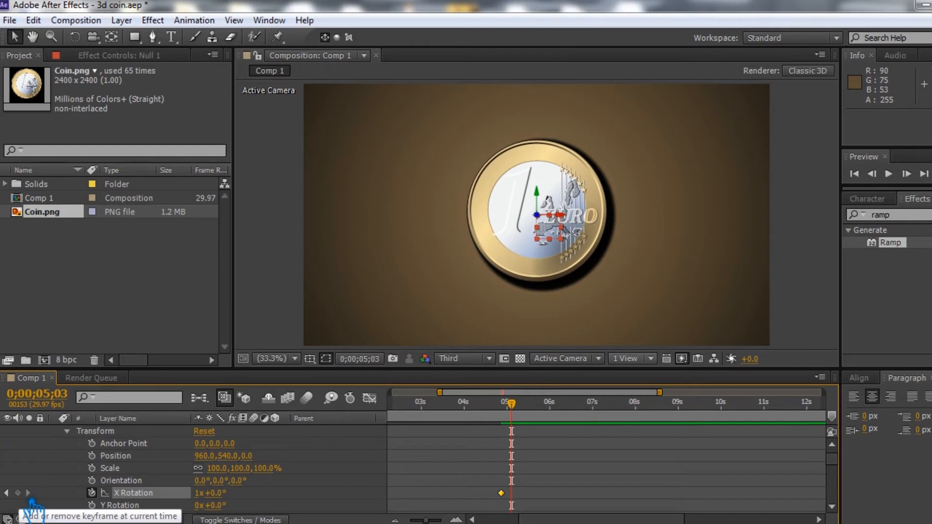
click(18, 493)
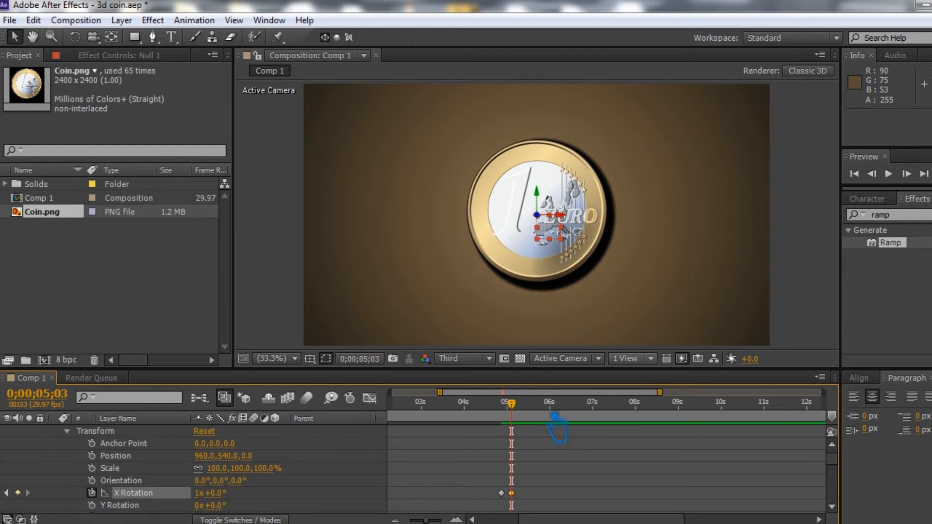
Step: Delete Null 1's X Rotation keyframe at 0;00;04;26 and recreate it there with a value of 360°
drag(523, 412, 513, 413)
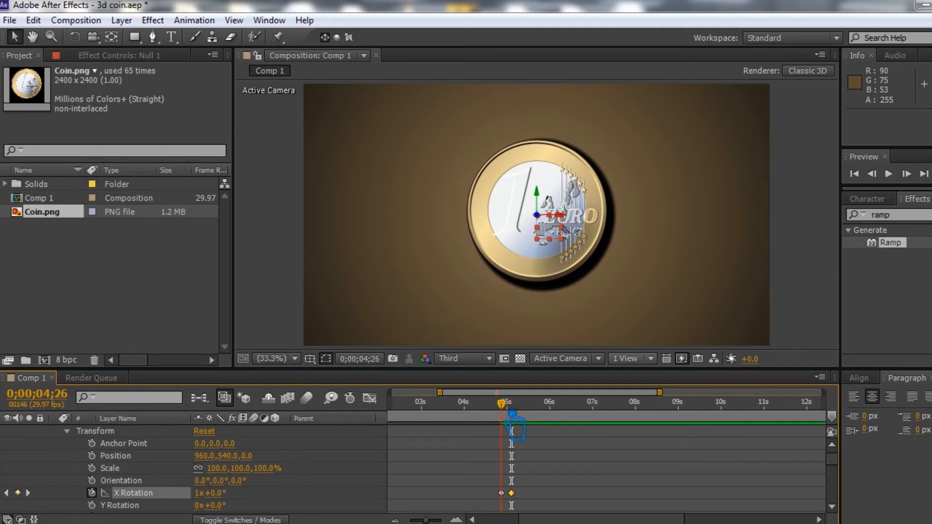
click(502, 493)
key(Delete)
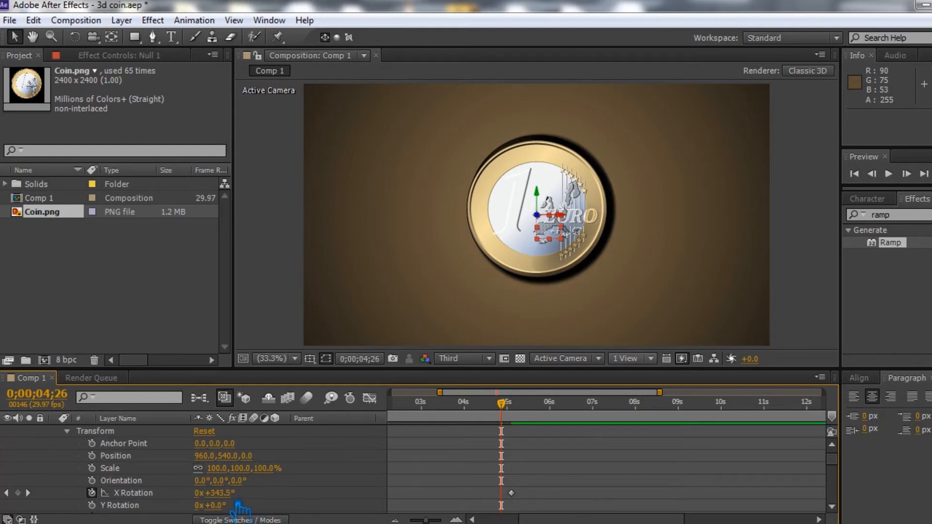
click(220, 492)
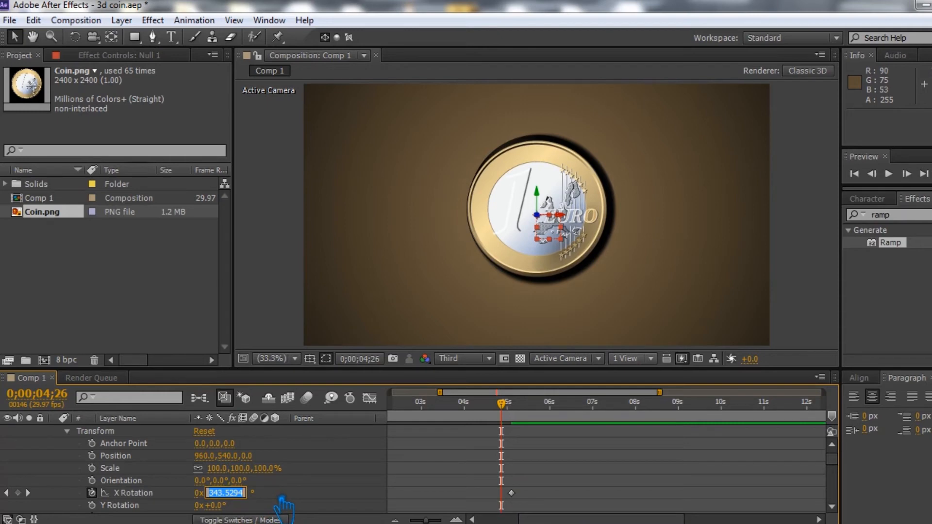
text(360)
key(Return)
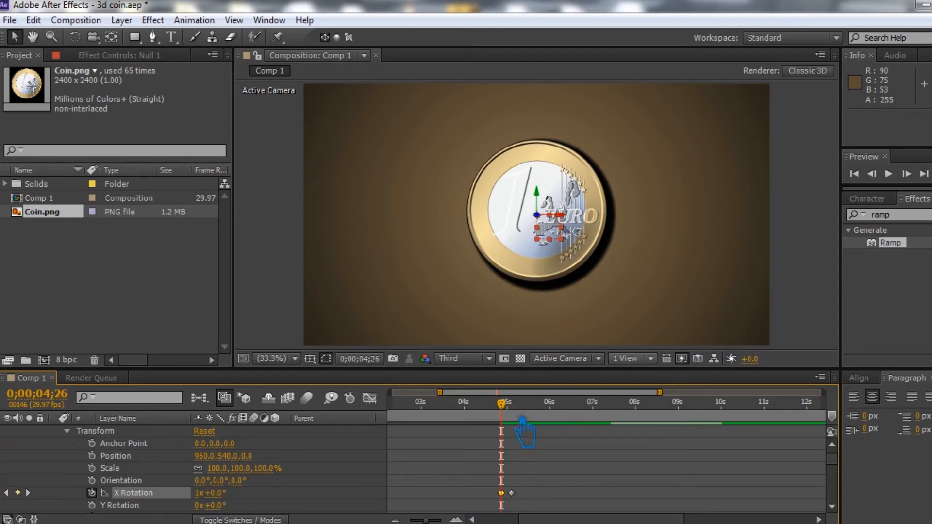
Step: Keyframe Null 1's X Rotation to two full revolutions (2x+0.0°) at 0;00;09;24
drag(517, 410, 528, 416)
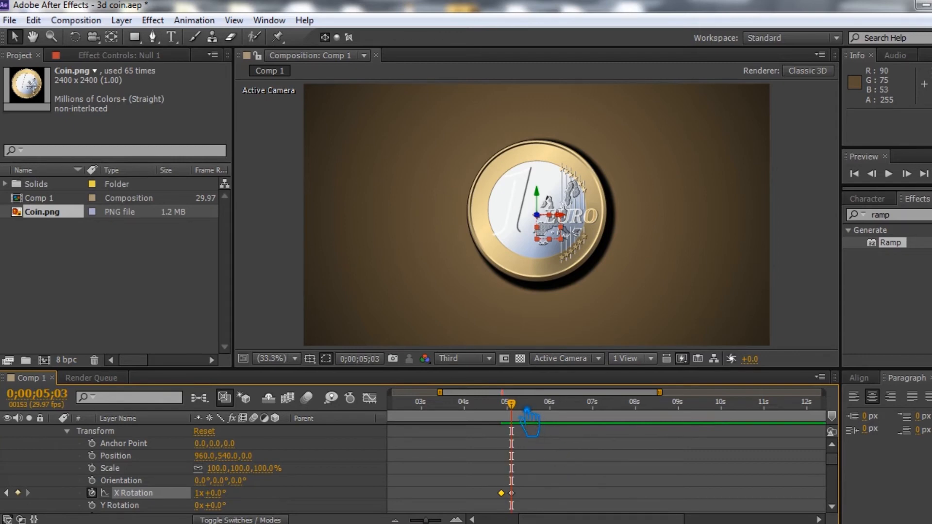
drag(528, 417, 726, 439)
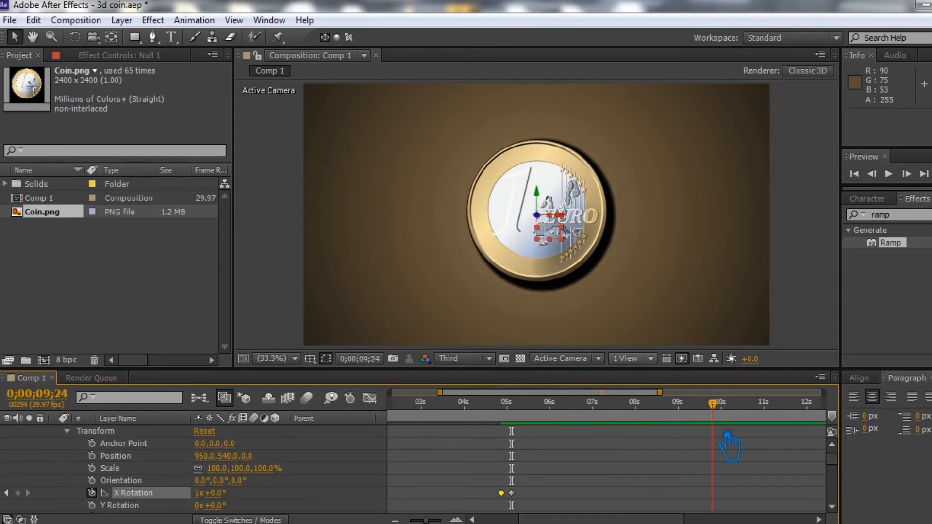
drag(727, 439, 728, 439)
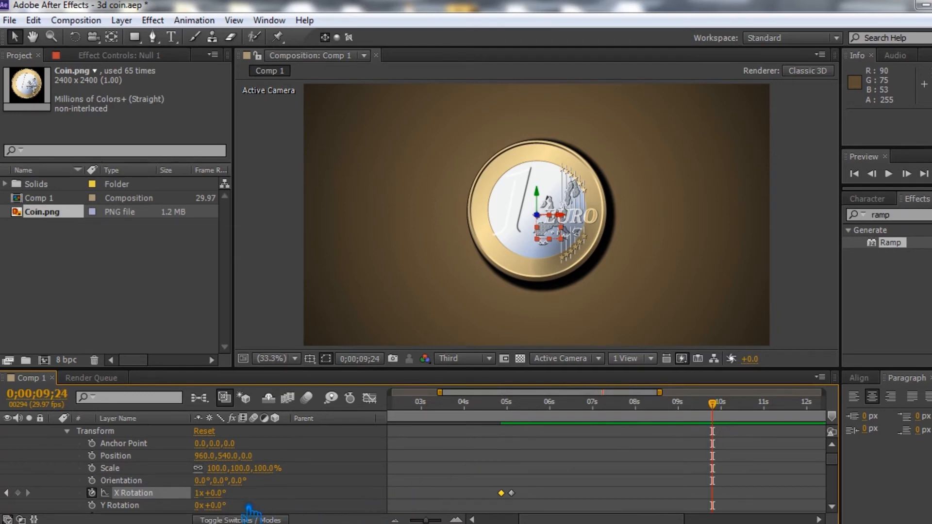
click(217, 493)
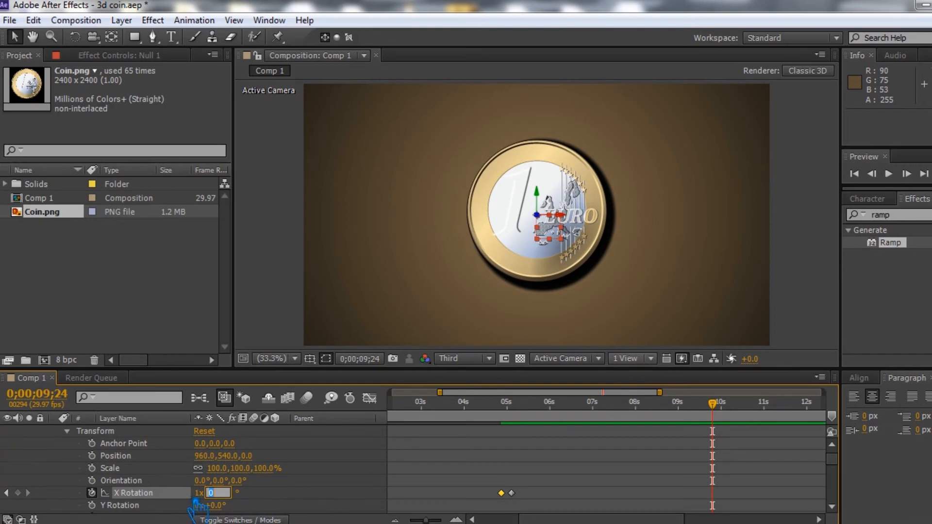
text(60)
key(Return)
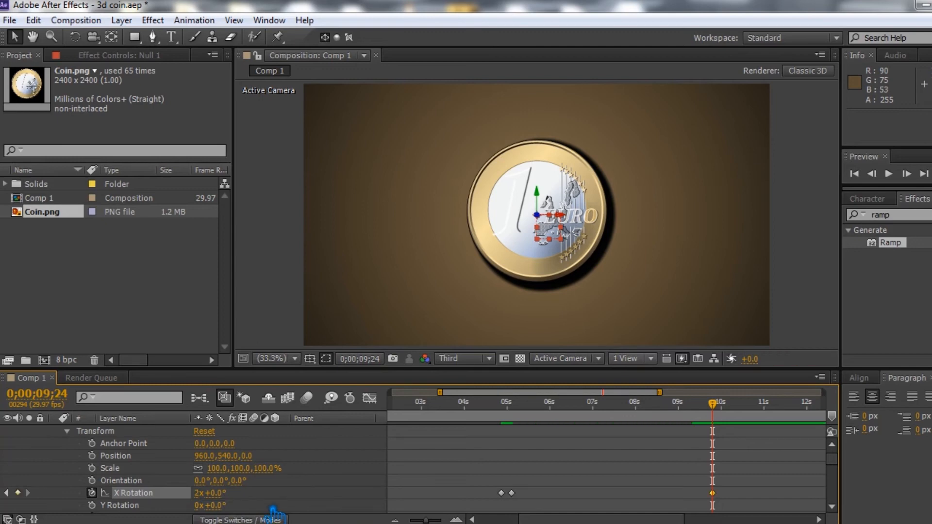
Step: Apply Easy Ease Out to Null 1's first X Rotation keyframe at 0;00;00;00
key(minus)
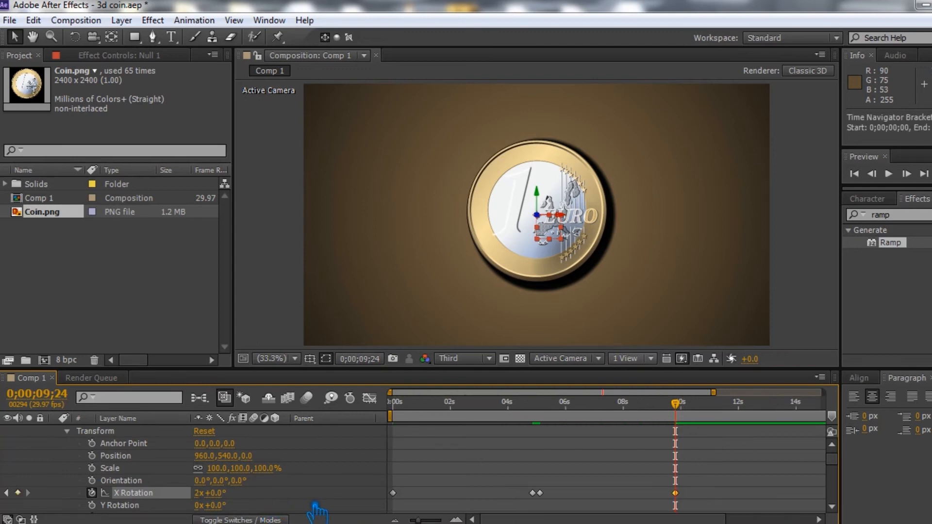
click(674, 402)
key(Home)
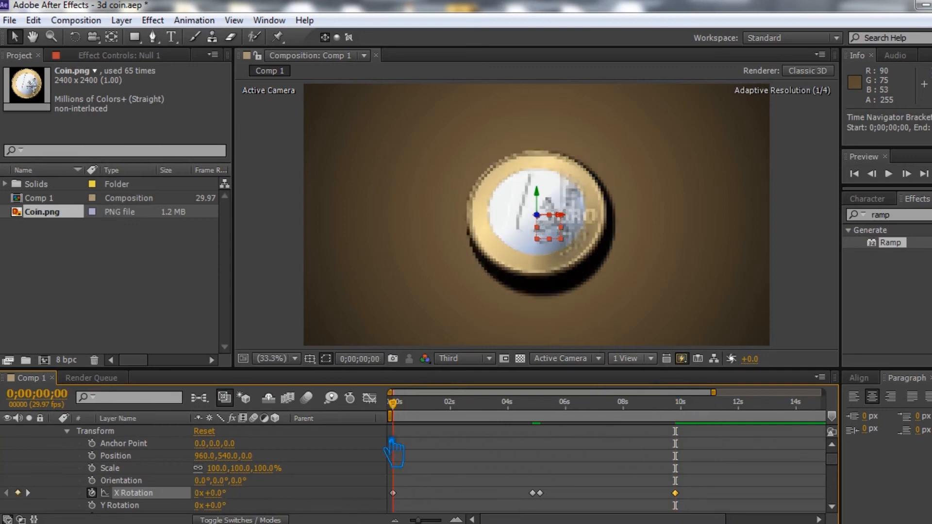
click(393, 493)
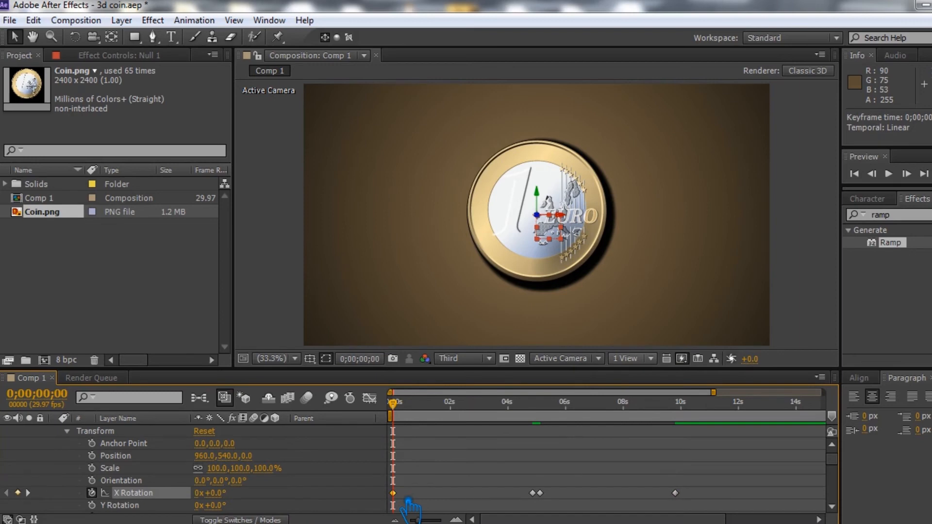
right_click(393, 493)
mouse_move(500, 485)
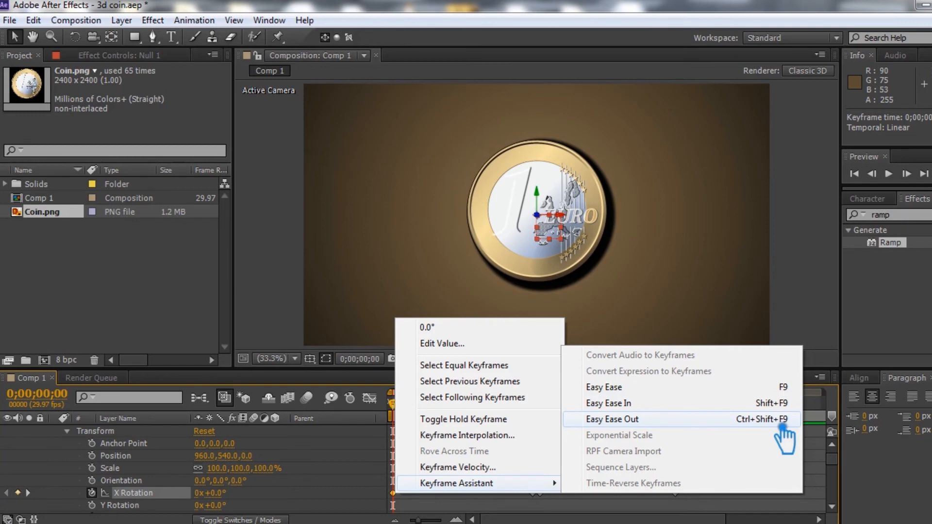
click(667, 406)
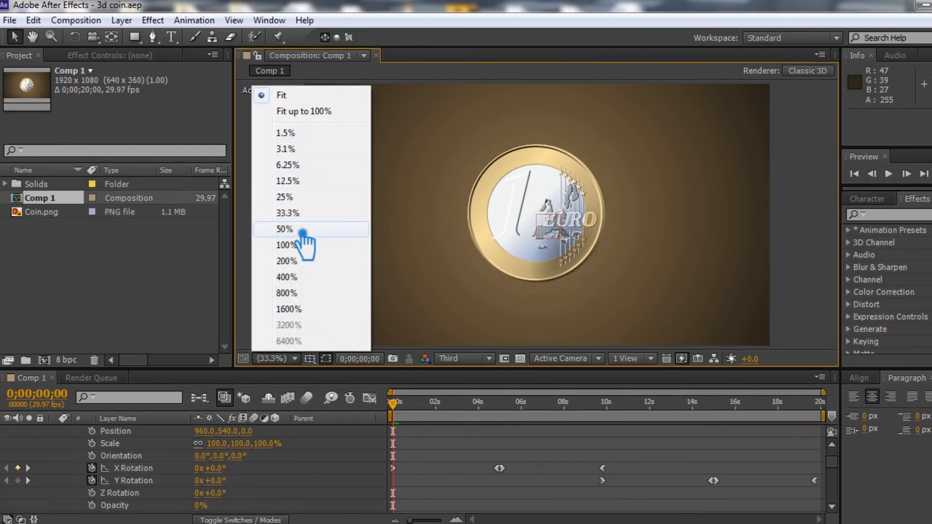
Step: Set the composition view magnification to 50% and preview the coin animation, stopping playback at 0;00;01;21
click(309, 234)
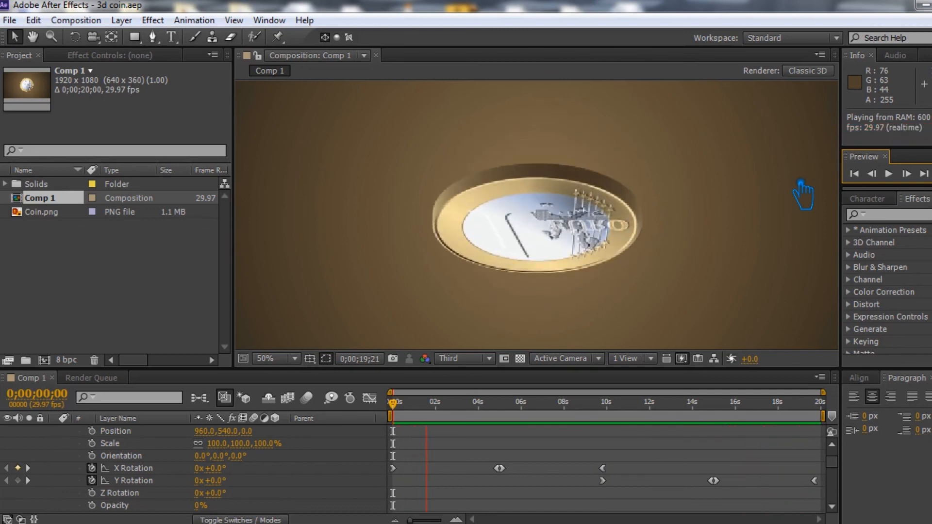
key(space)
Step: Collapse Null 1's Transform properties in the timeline and select the Null 1 layer
scroll(112, 456, up, 2)
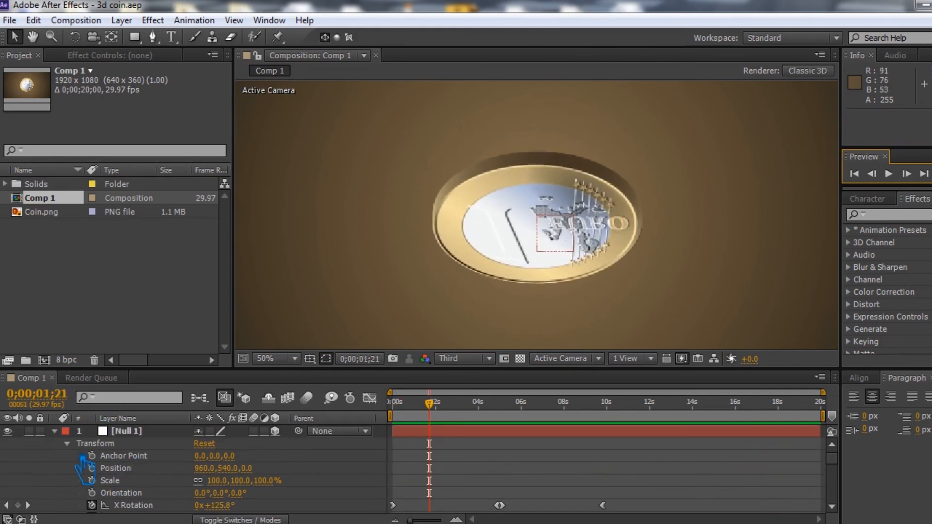
click(68, 443)
click(127, 431)
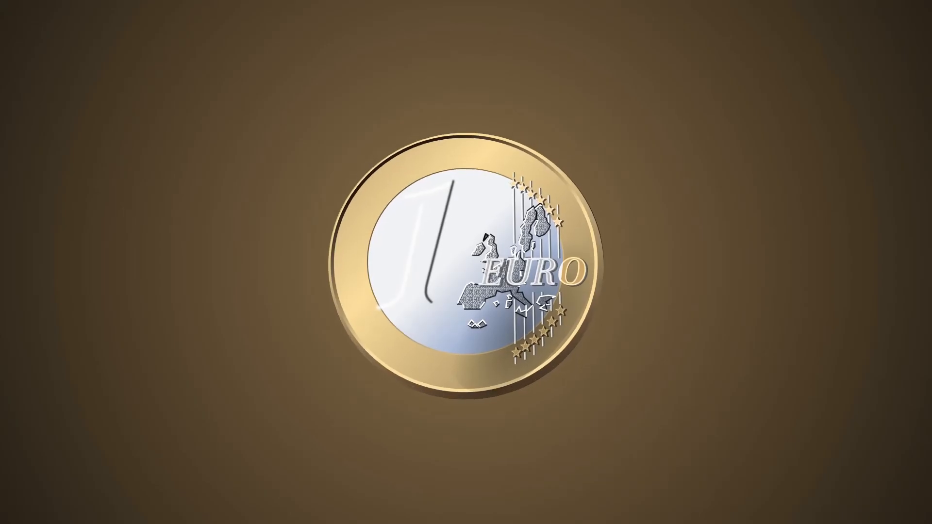